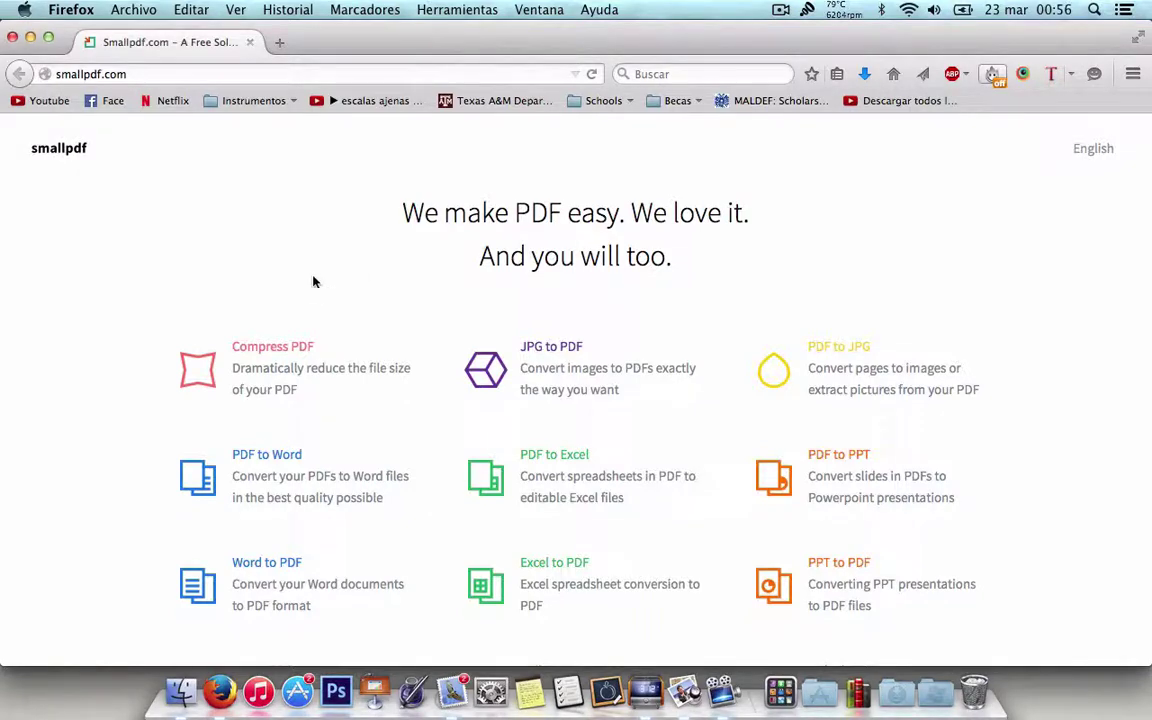
# - Scroll through Smallpdf's twelve-tool grid on the home page to locate JPG to PDF
pyautogui.scroll(-1, 82, 283)
pyautogui.scroll(1, 82, 283)
pyautogui.scroll(-3, 82, 283)
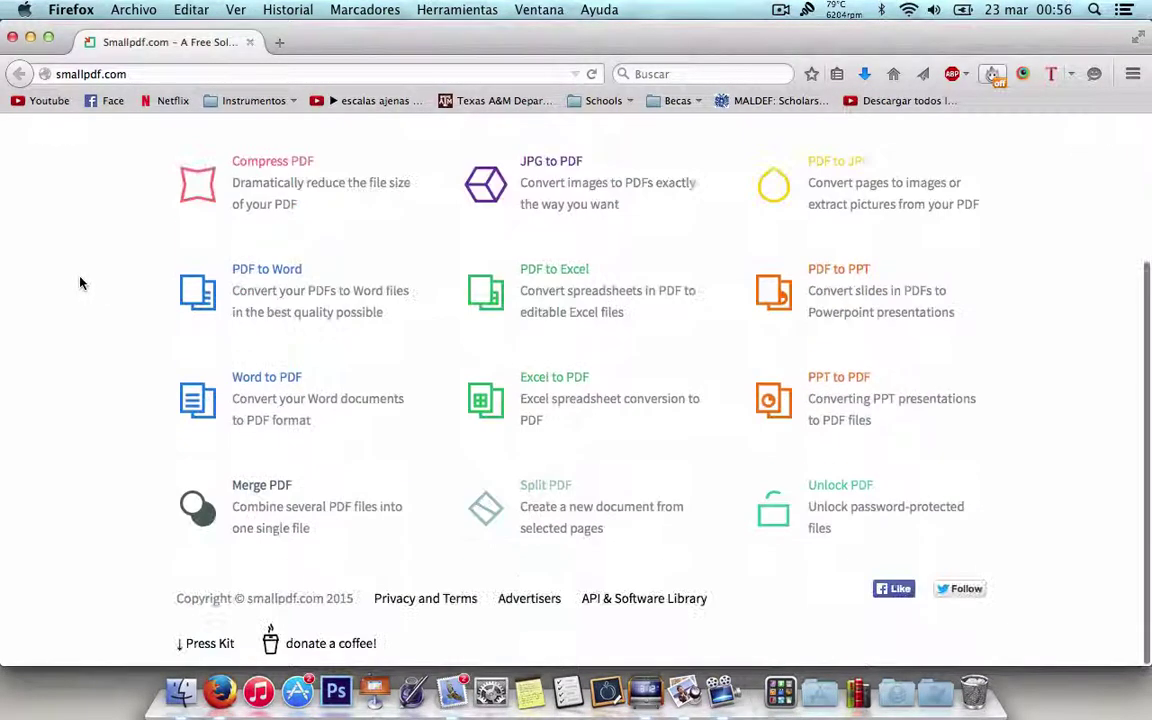
pyautogui.scroll(3, 82, 283)
pyautogui.scroll(-3, 82, 283)
pyautogui.scroll(3, 82, 283)
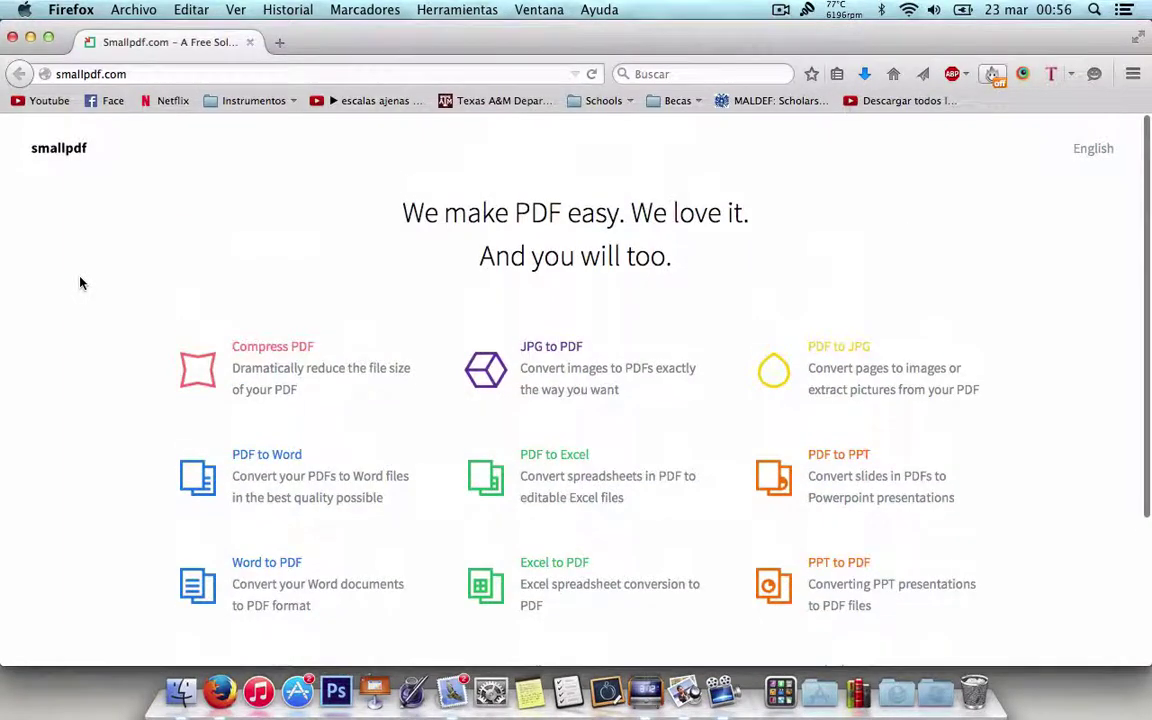
pyautogui.scroll(-1, 82, 283)
pyautogui.scroll(-1, 82, 283)
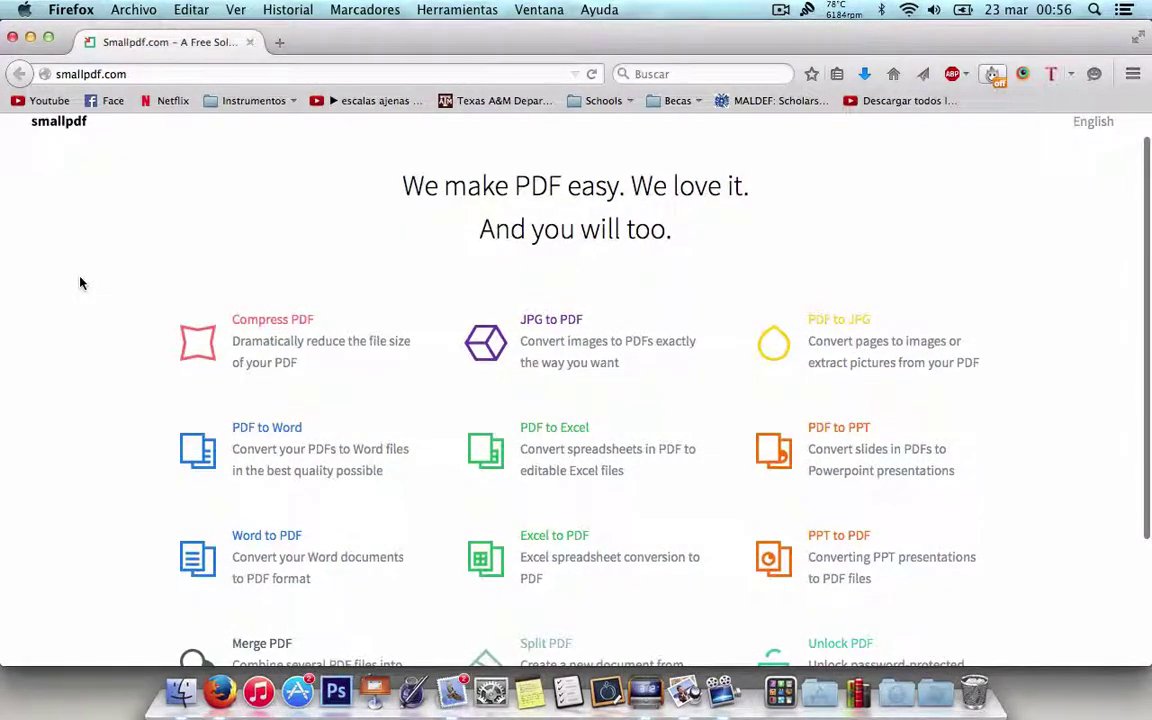
pyautogui.scroll(-2, 82, 283)
pyautogui.scroll(3, 82, 283)
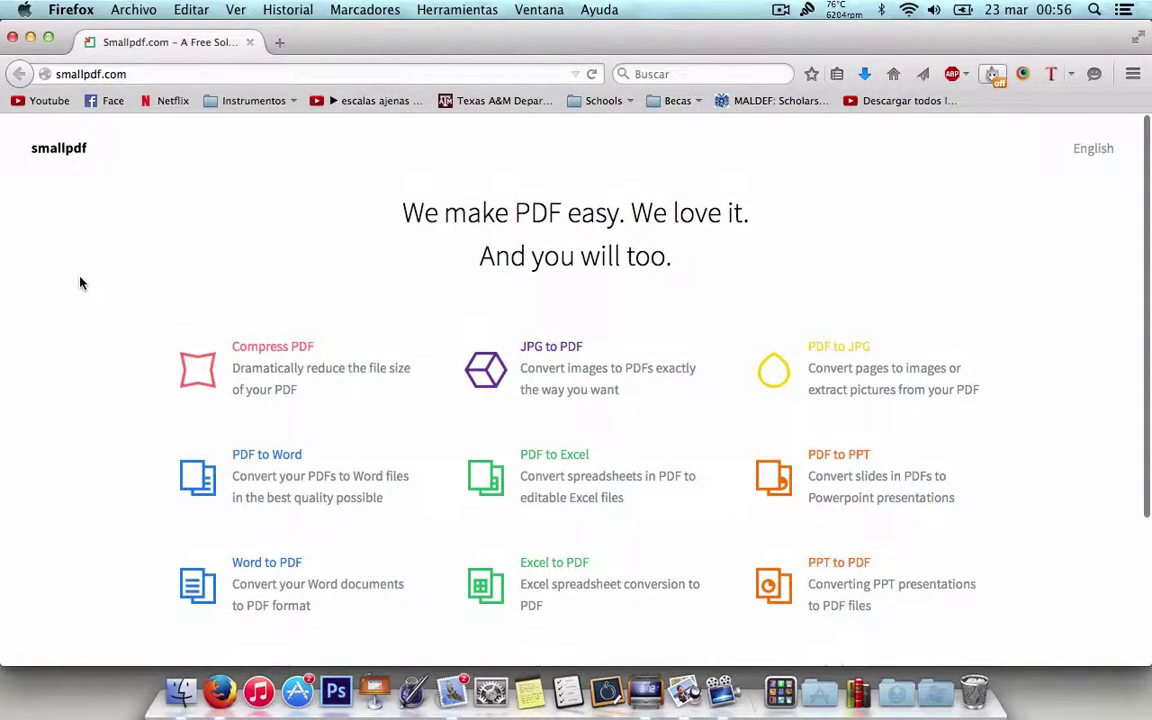
pyautogui.scroll(-1, 82, 283)
pyautogui.scroll(-1, 82, 283)
pyautogui.scroll(-2, 82, 283)
pyautogui.scroll(-1, 82, 283)
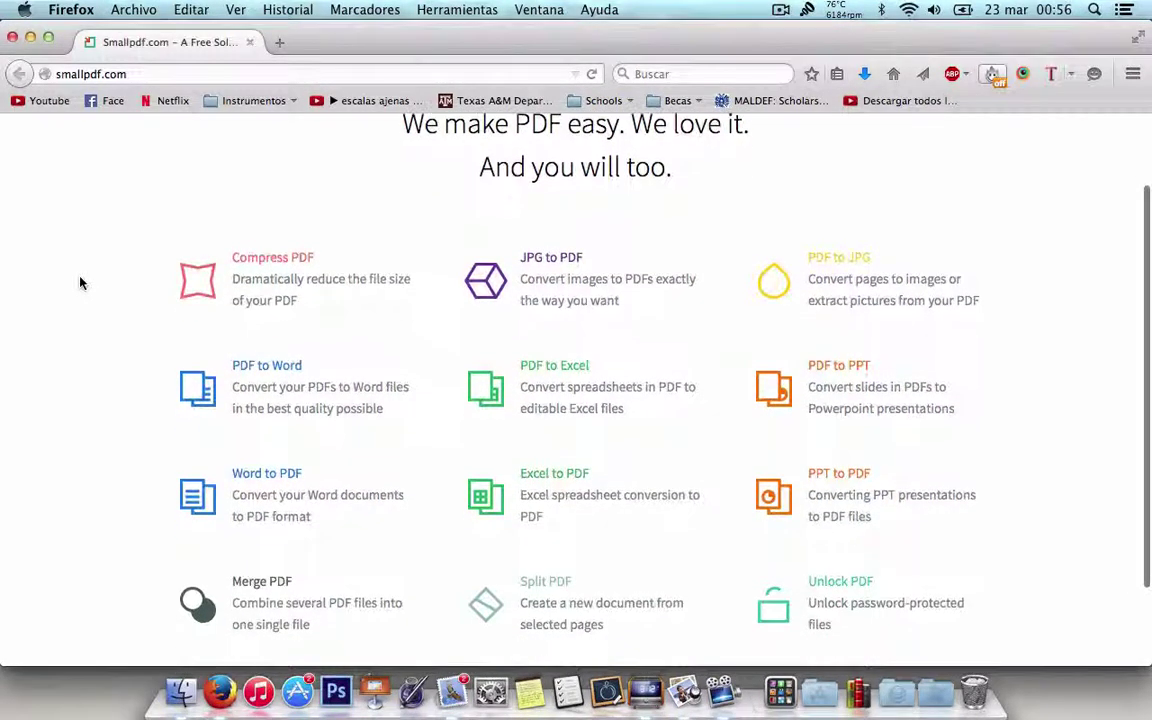
pyautogui.scroll(-1, 82, 283)
pyautogui.scroll(-1, 82, 283)
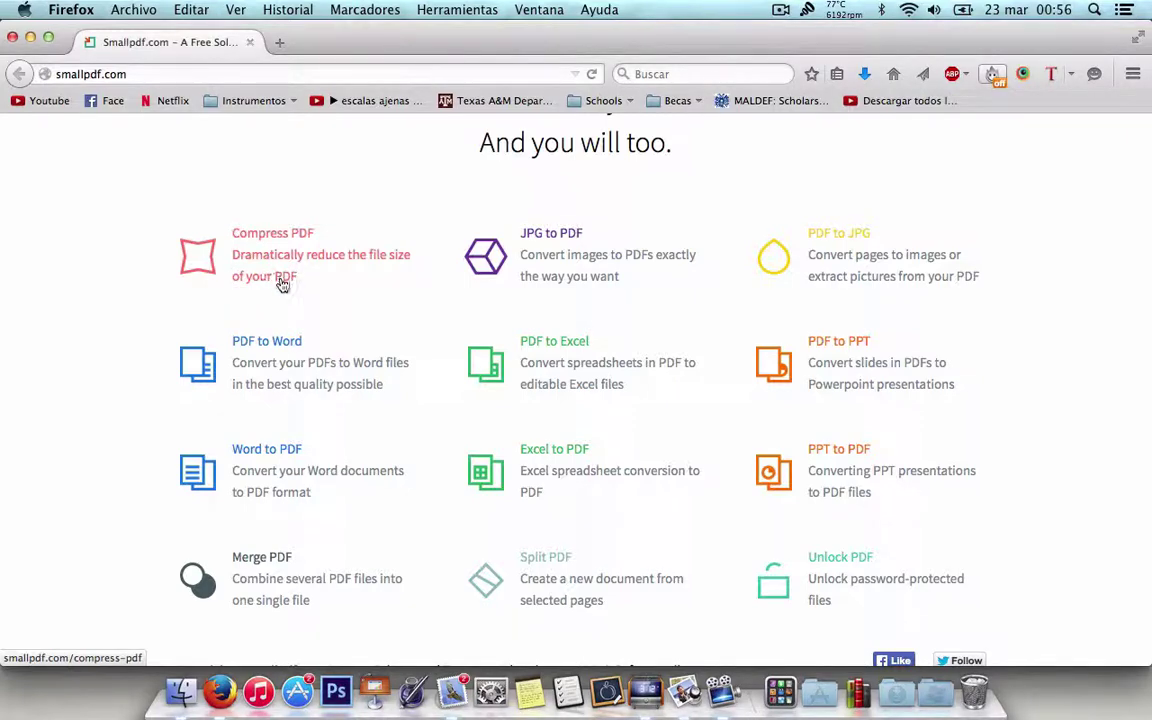
pyautogui.scroll(2, 283, 287)
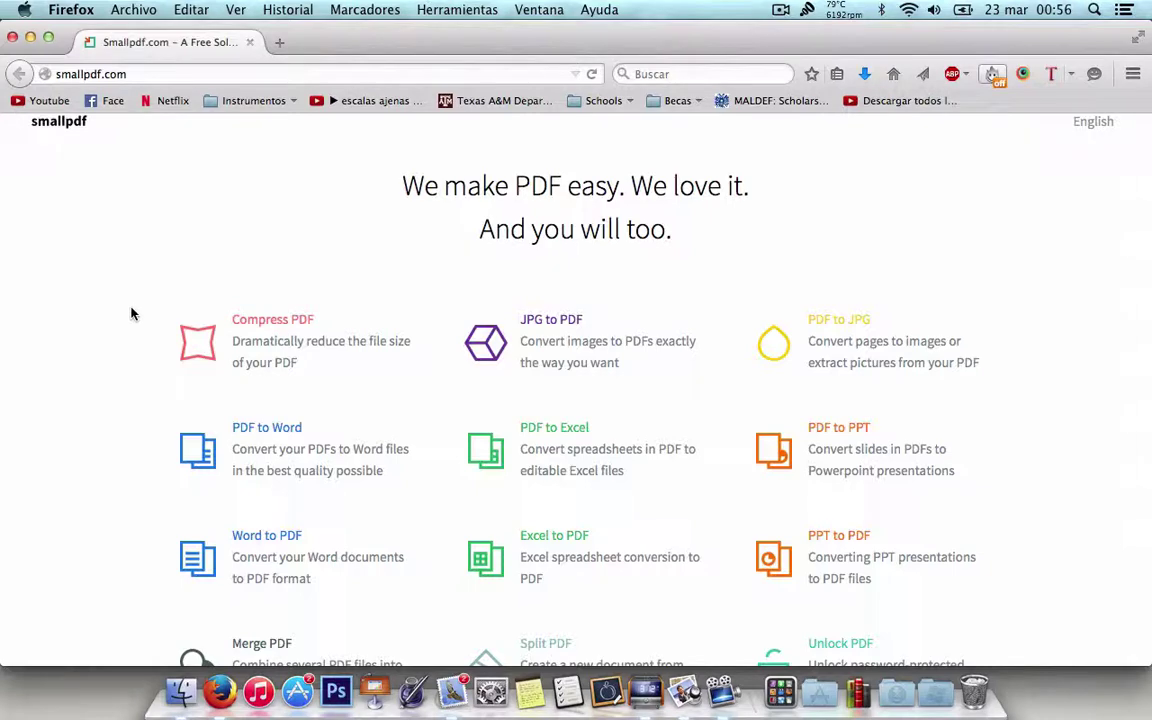
pyautogui.scroll(-2, 131, 304)
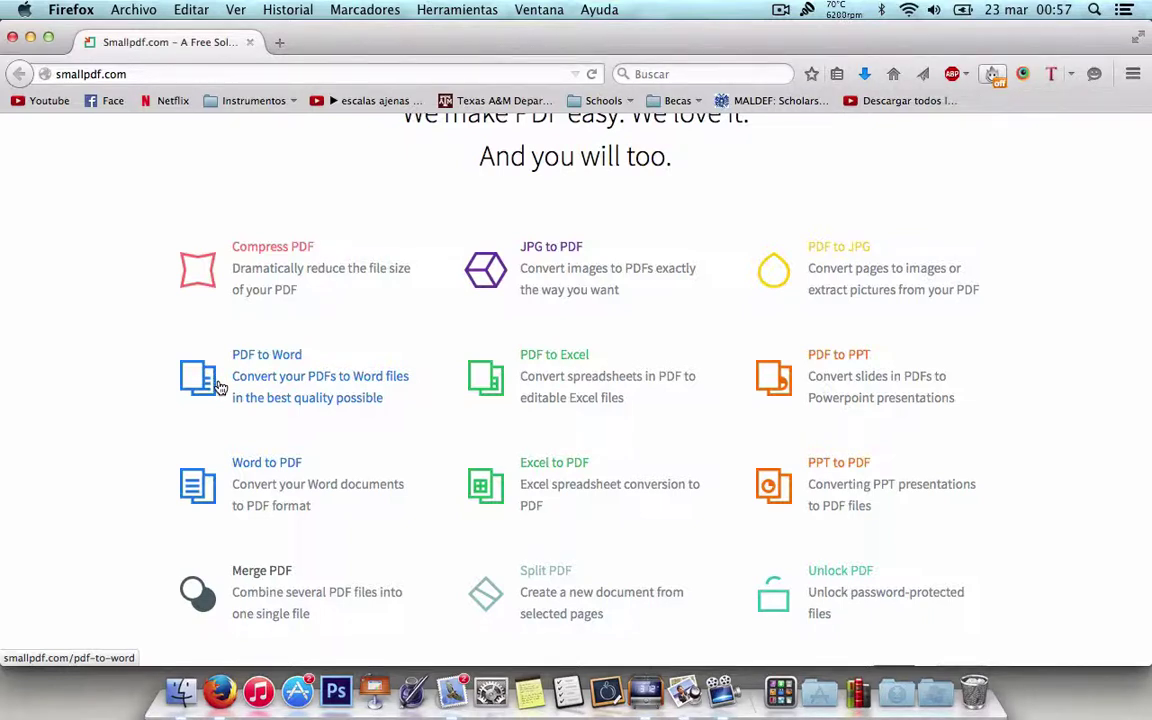
pyautogui.scroll(-3, 270, 366)
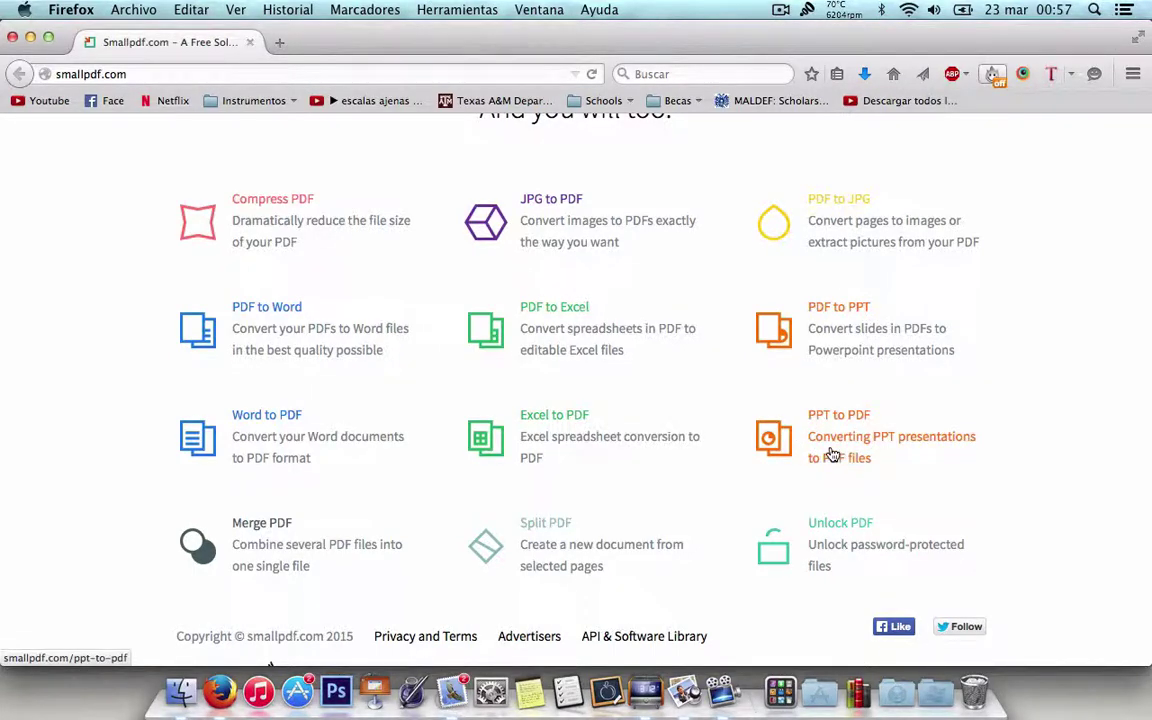
pyautogui.scroll(-1, 835, 455)
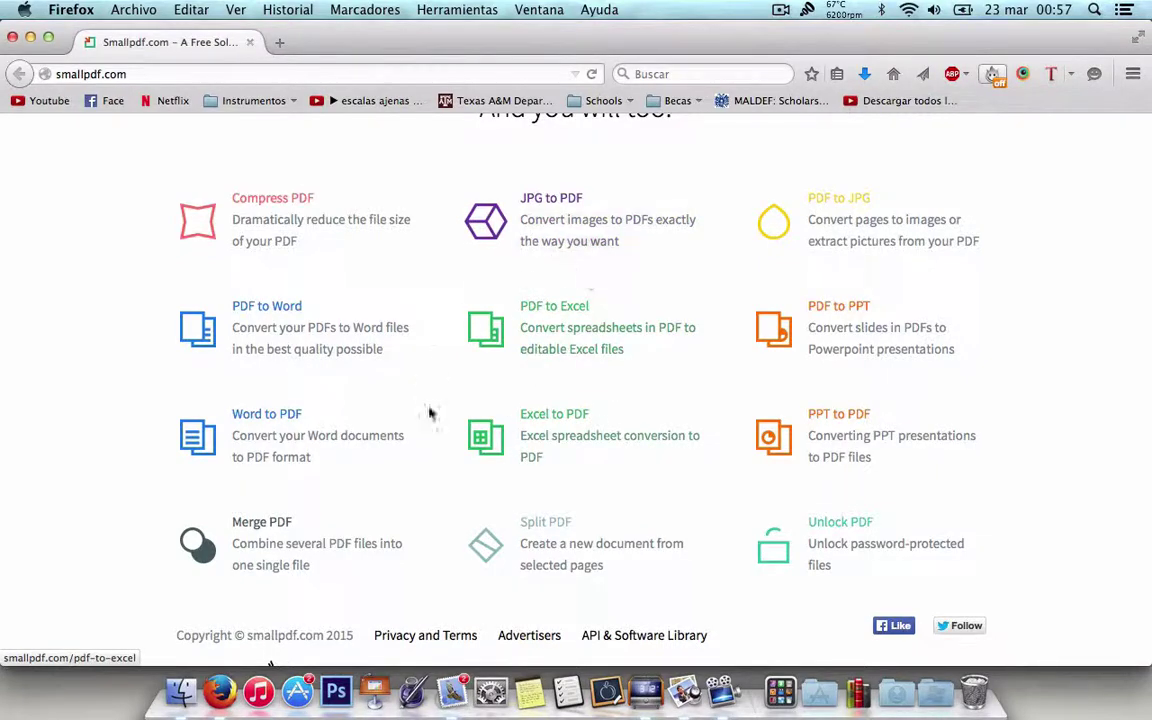
pyautogui.scroll(-2, 430, 411)
pyautogui.scroll(2, 474, 443)
pyautogui.scroll(-2, 475, 442)
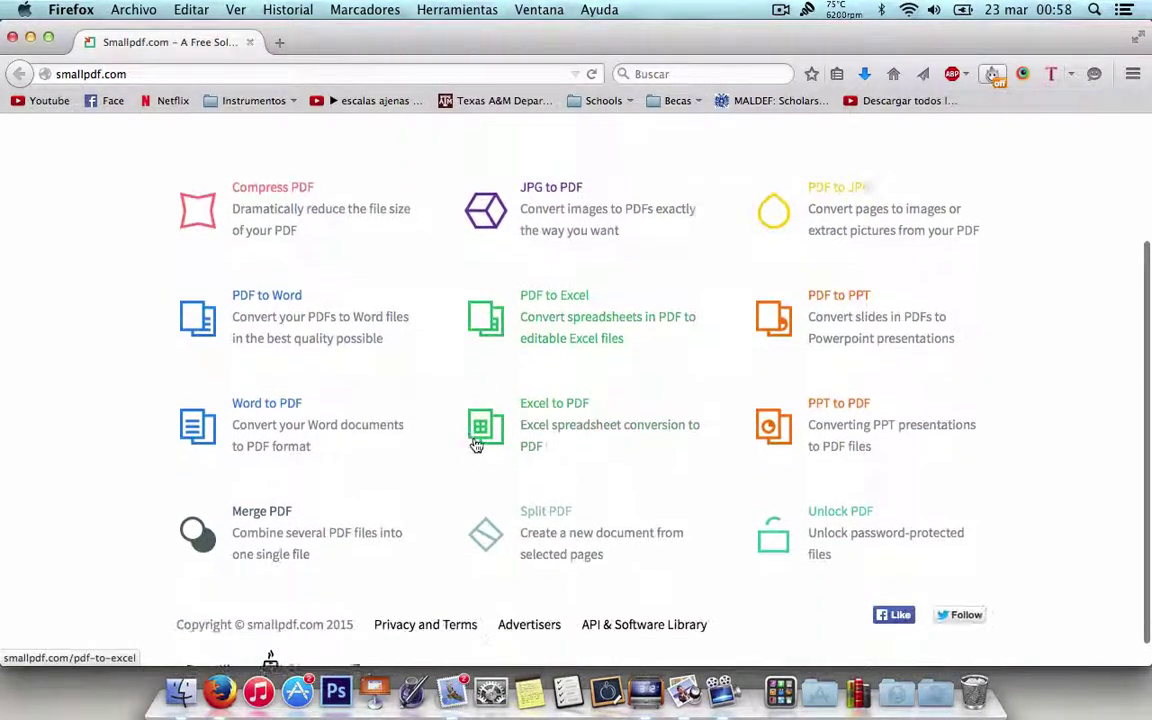
pyautogui.scroll(1, 476, 404)
pyautogui.scroll(-1, 480, 404)
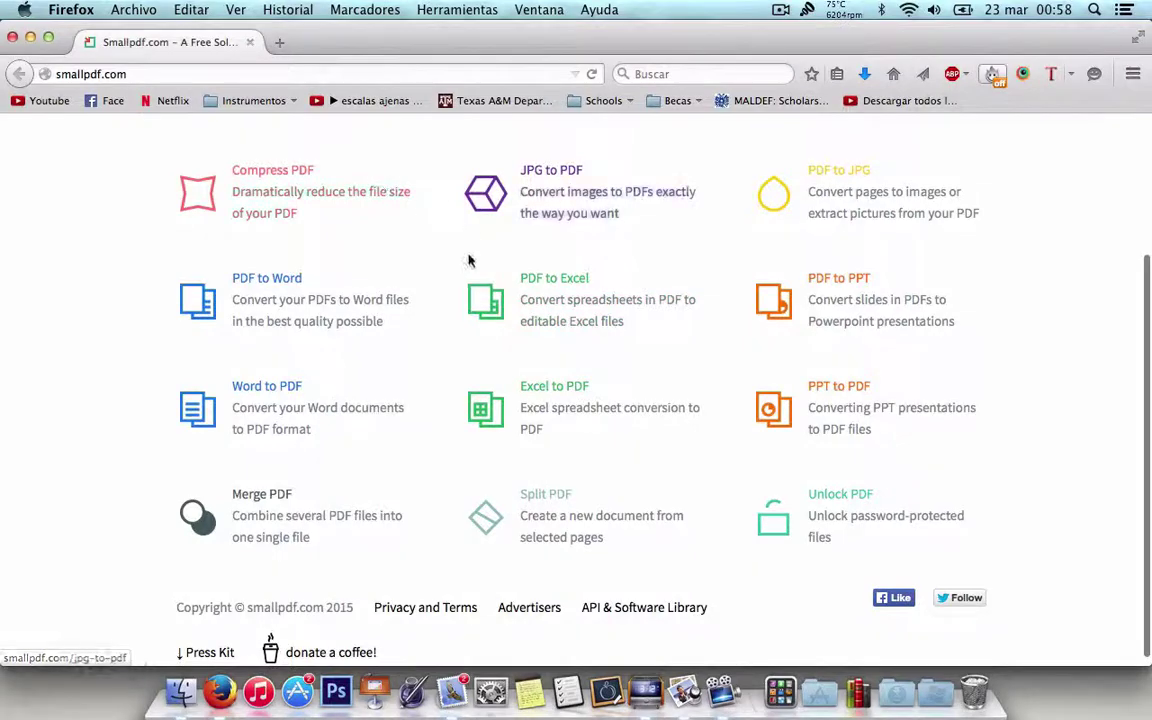
pyautogui.scroll(1, 510, 235)
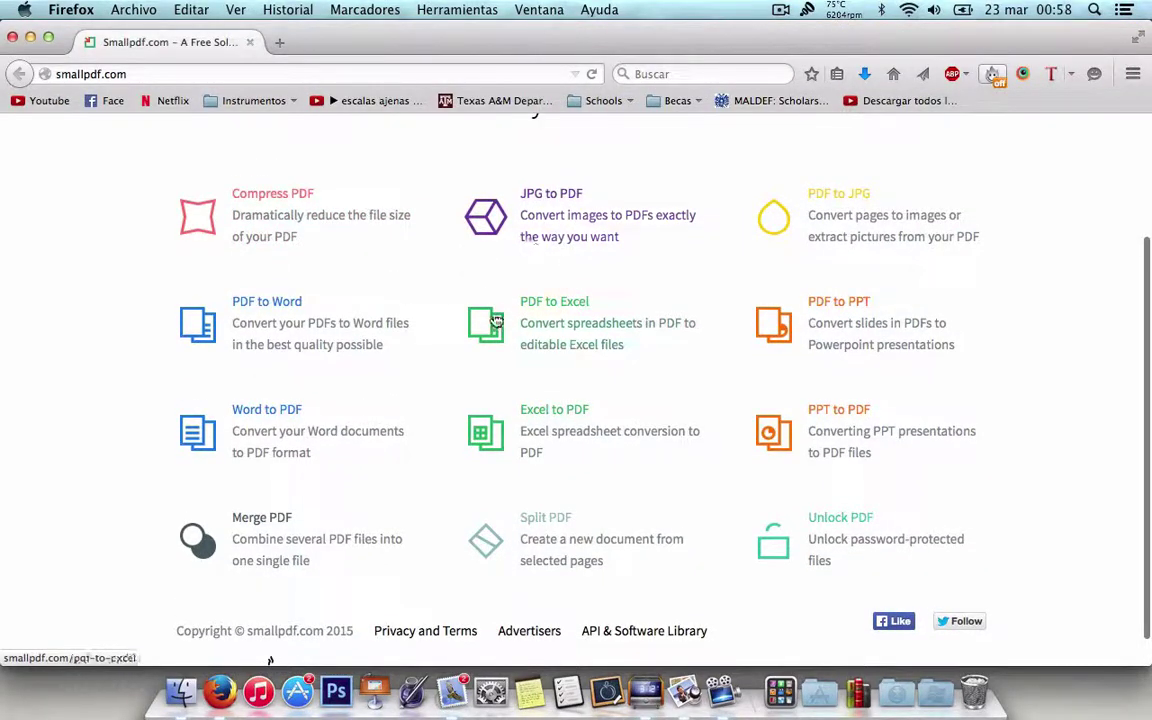
# - Open Smallpdf's JPG to PDF converter, then select the Frase images in the Frases folder
pyautogui.click(514, 232)
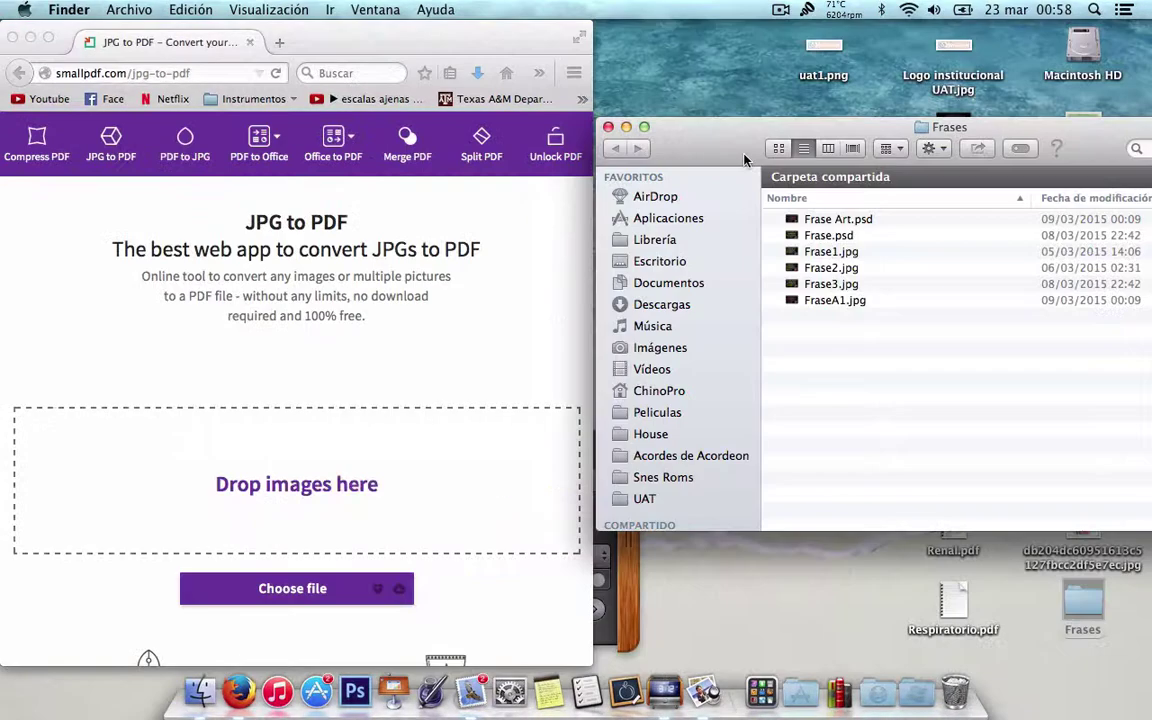
pyautogui.click(388, 346)
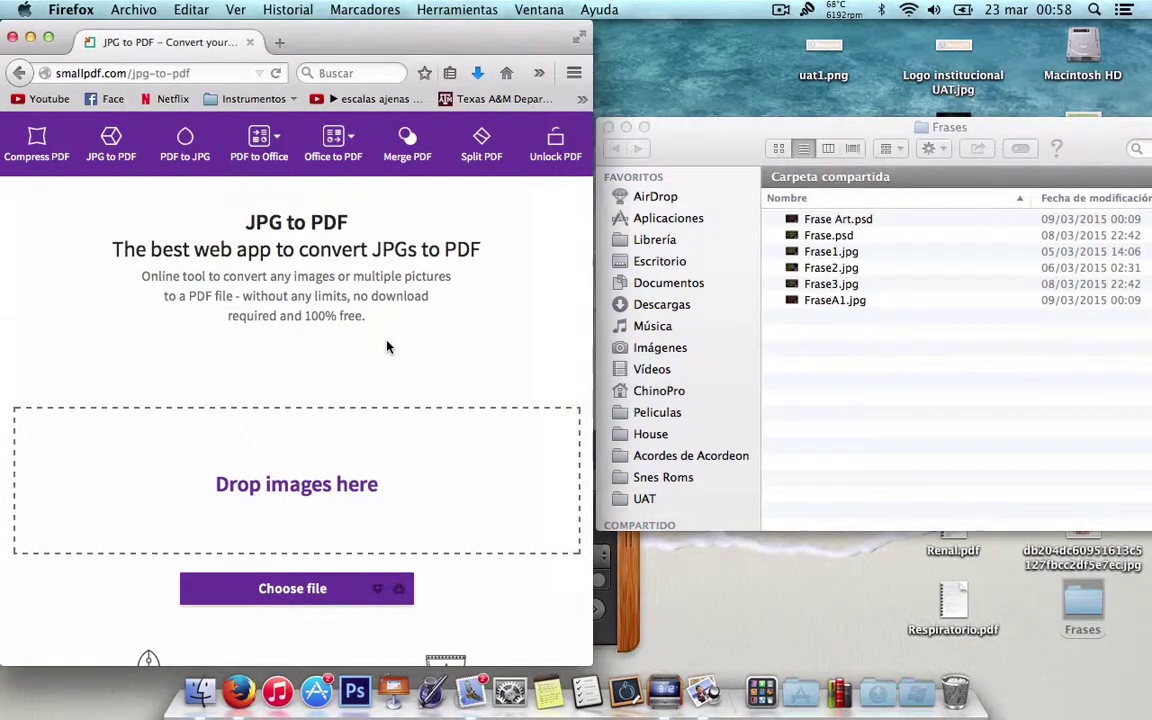
pyautogui.click(838, 347)
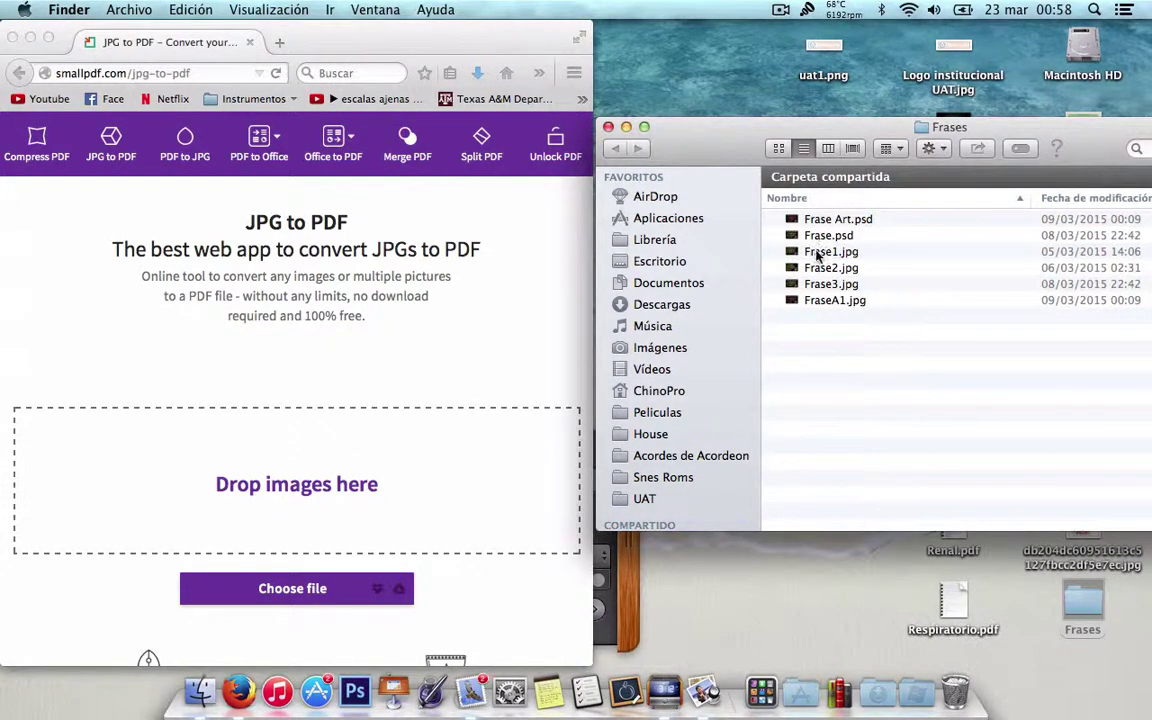
pyautogui.click(816, 256)
pyautogui.keyDown('shift'); pyautogui.click(823, 298); pyautogui.keyUp('shift')
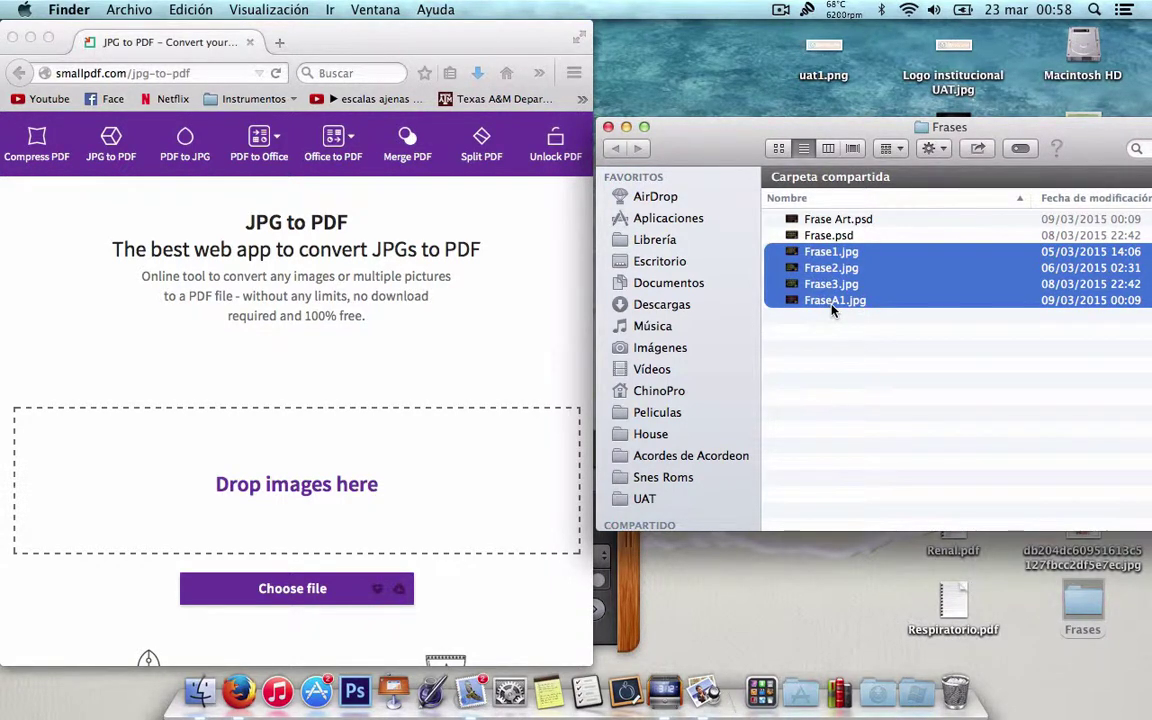
# - Rename FraseA1.jpg to Frase4.jpg in the Frases folder
pyautogui.click(831, 302)
pyautogui.click(843, 302)
pyautogui.write('4')
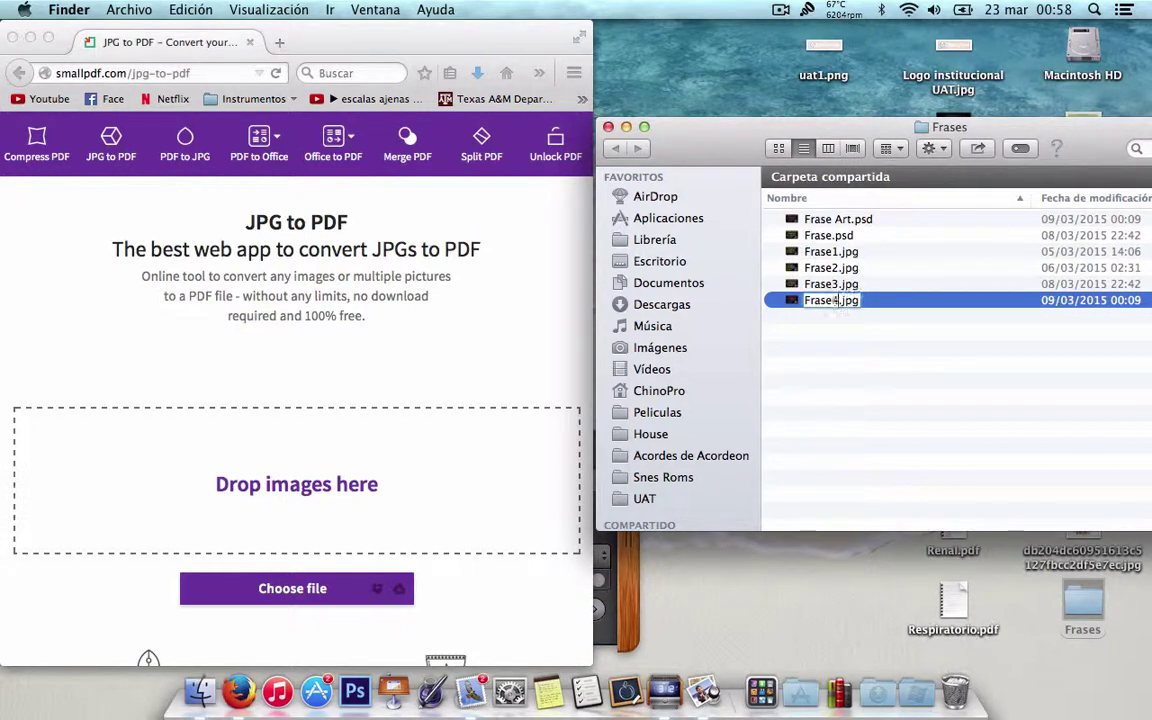
pyautogui.press('Return')
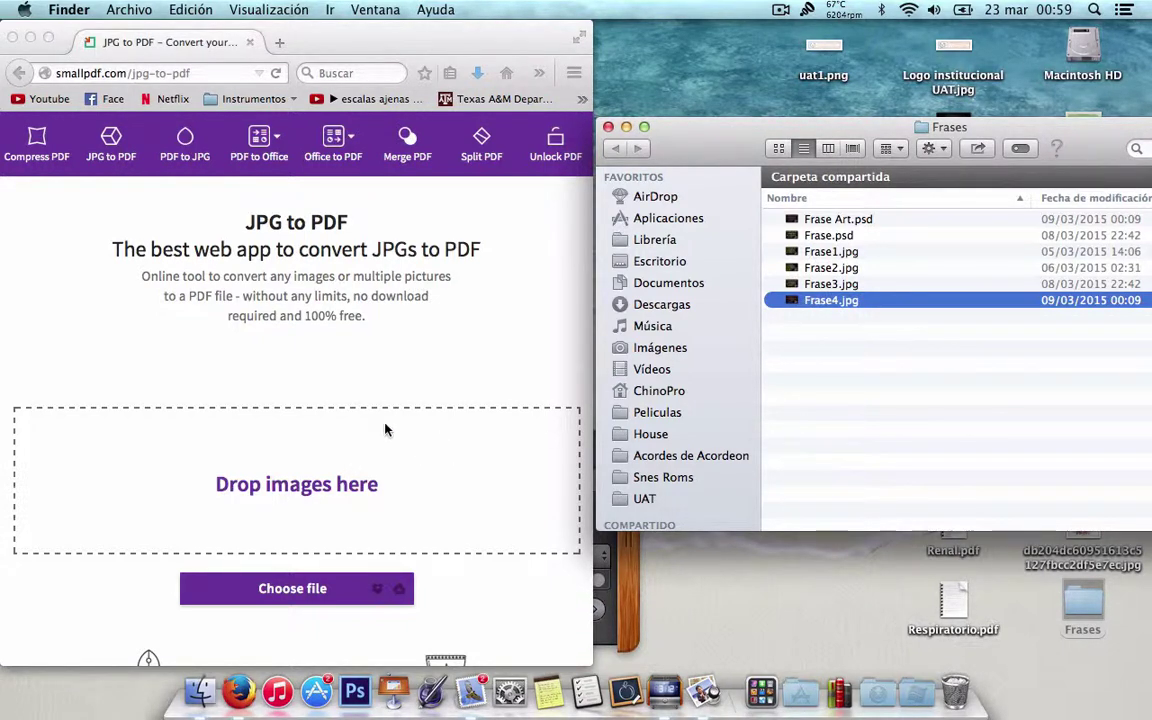
# - Select Frase1.jpg through Frase4.jpg together in the Frases Finder window
pyautogui.click(342, 362)
pyautogui.click(830, 300)
pyautogui.moveTo(861, 337); pyautogui.dragTo(827, 252)
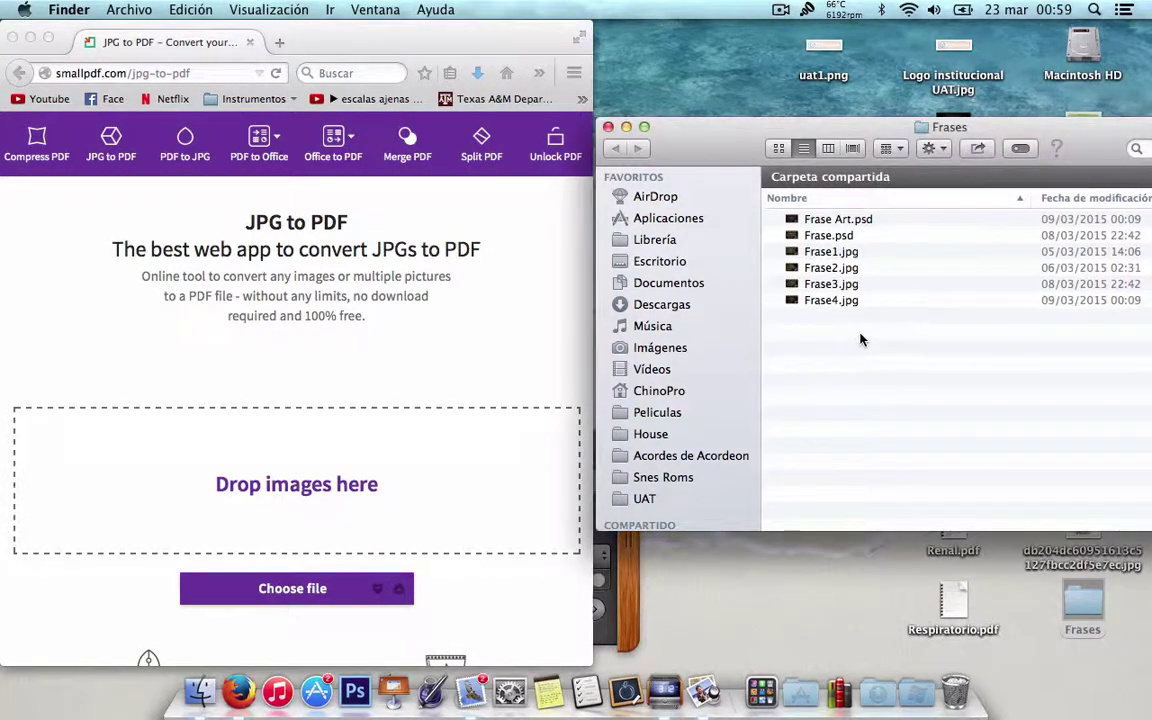
# - Drag Frase1.jpg–Frase4.jpg from Finder onto the converter's drop area to start uploading
pyautogui.click(529, 360)
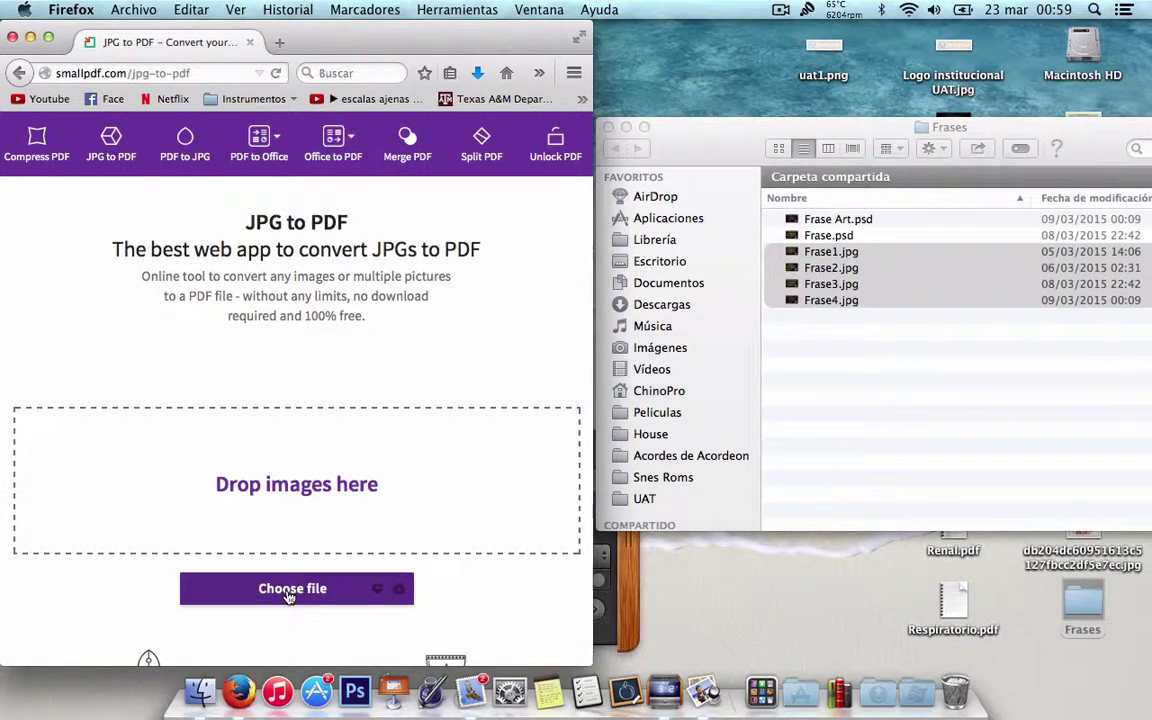
pyautogui.click(289, 592)
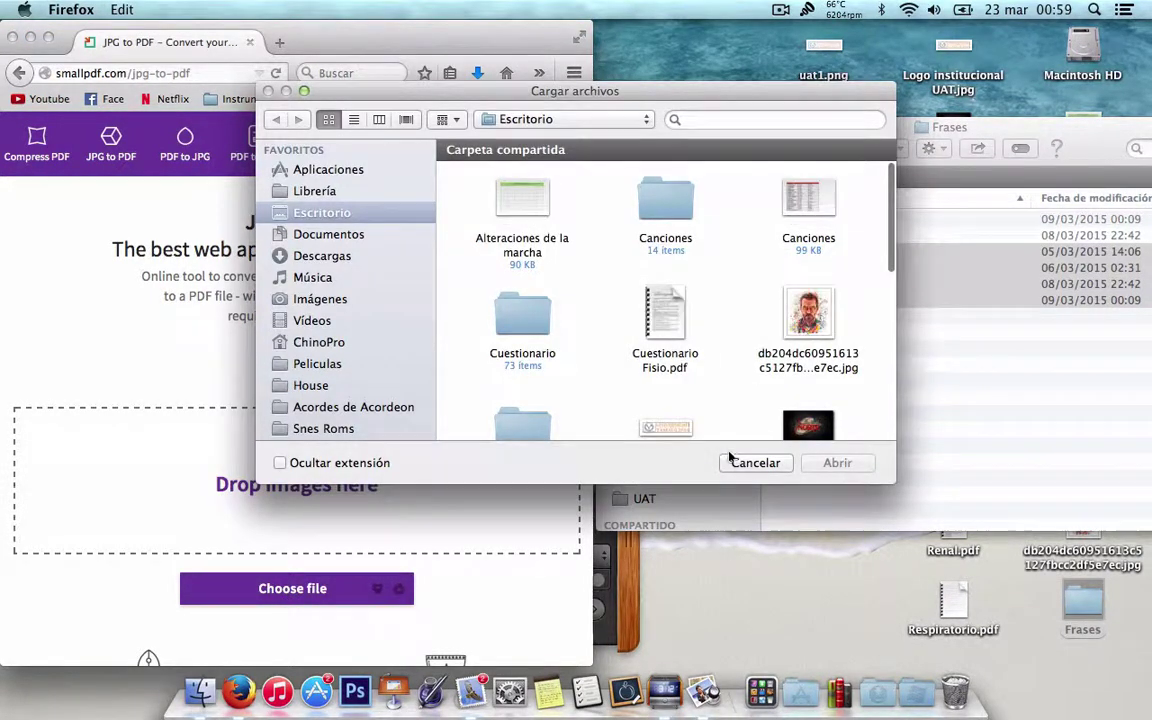
pyautogui.click(741, 463)
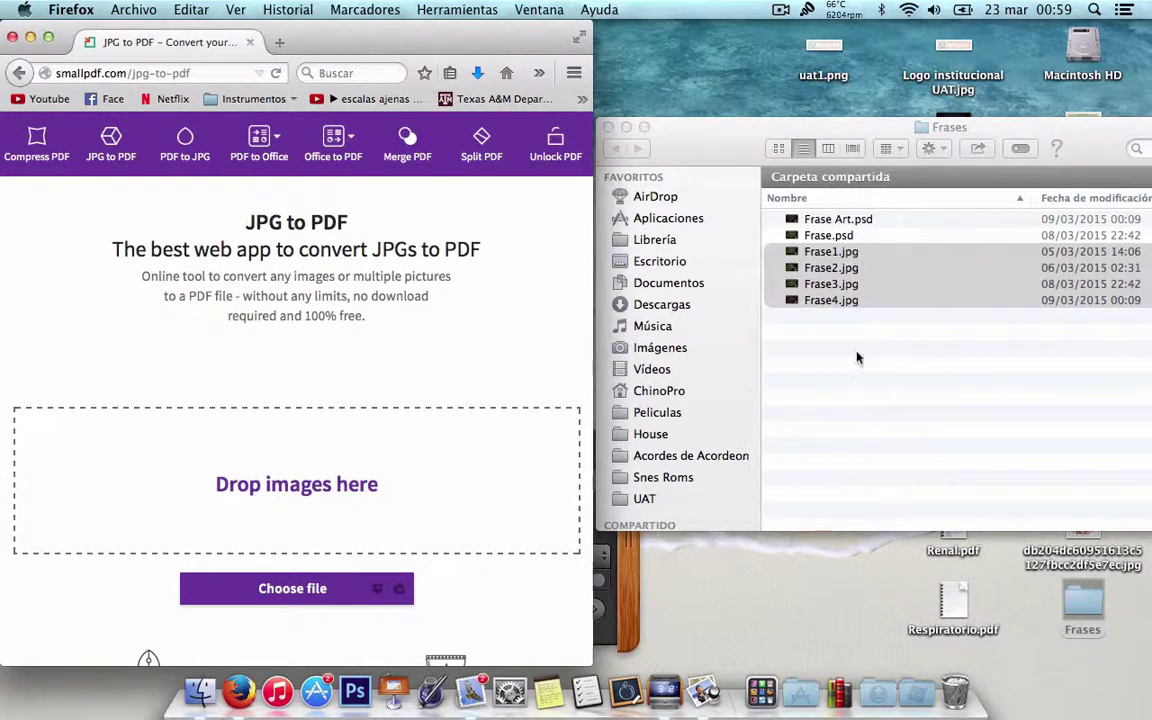
pyautogui.moveTo(790, 268); pyautogui.dragTo(256, 470)
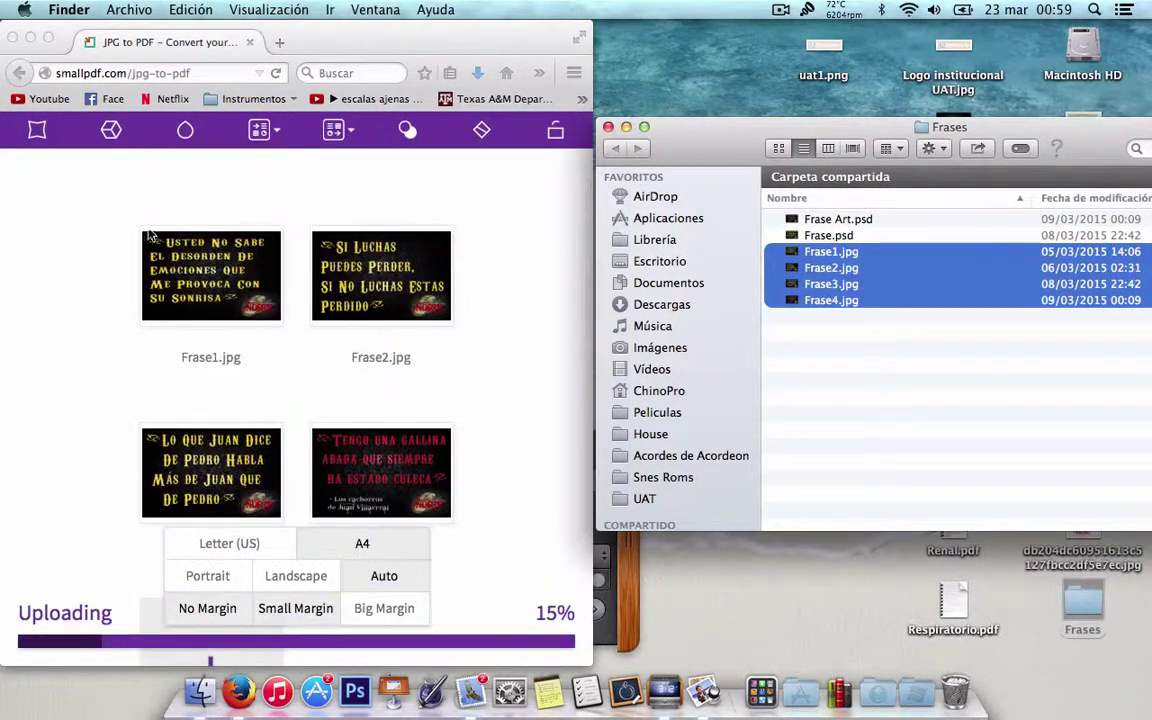
pyautogui.scroll(-2, 306, 422)
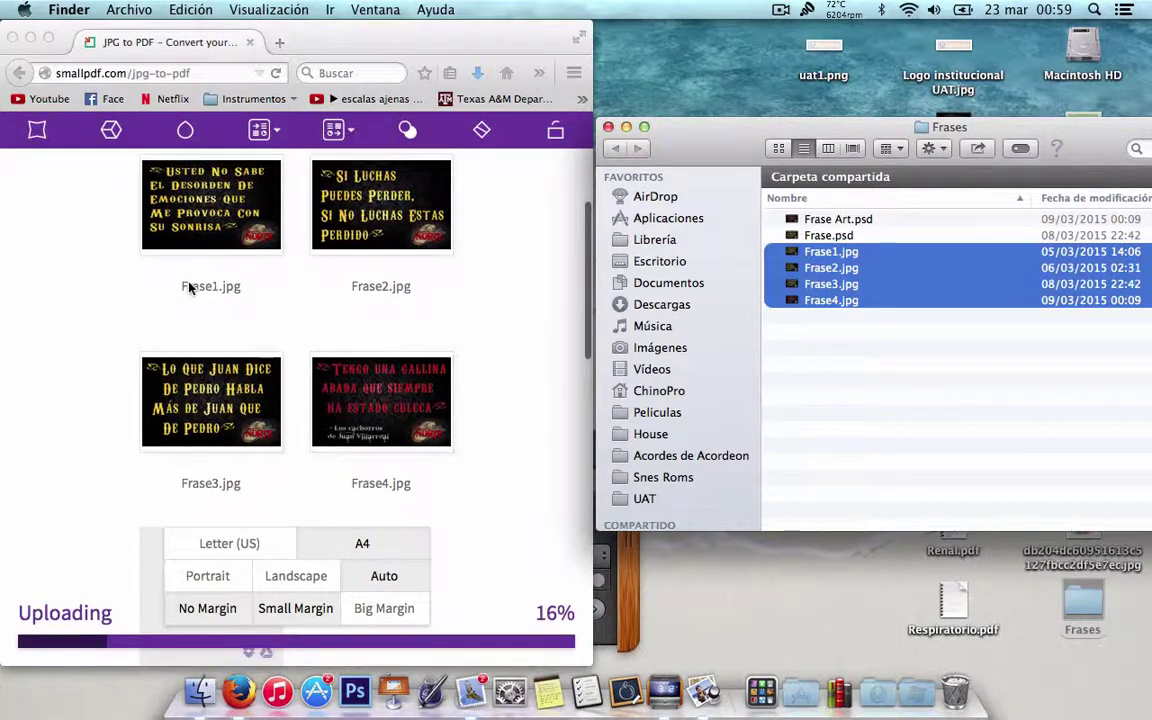
pyautogui.click(192, 288)
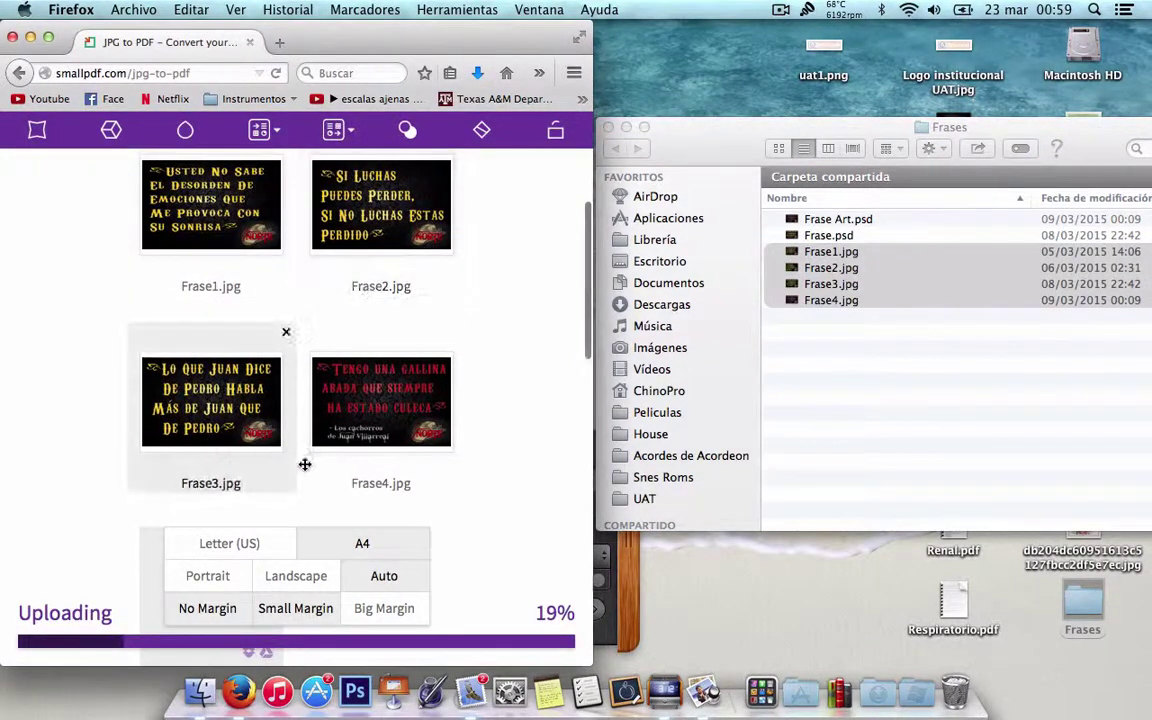
pyautogui.scroll(-3, 258, 427)
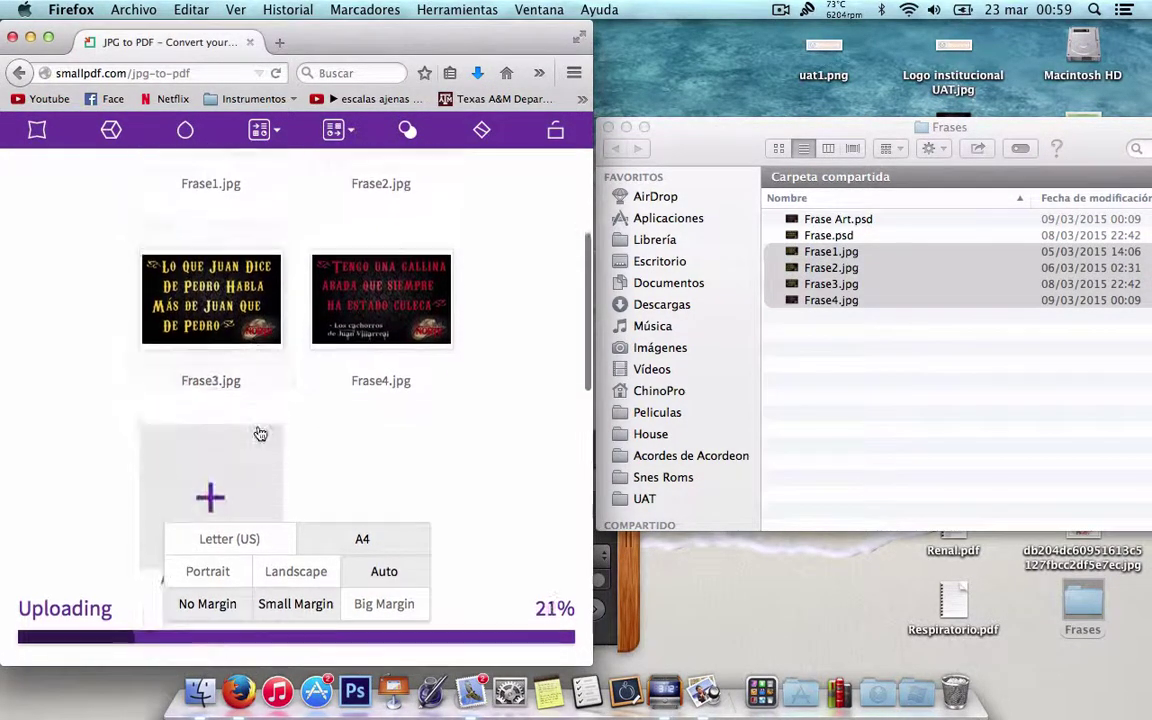
# - Leave the images ordered Frase1 to Frase4 after a trial reorder, and maximize Firefox
pyautogui.scroll(4, 255, 410)
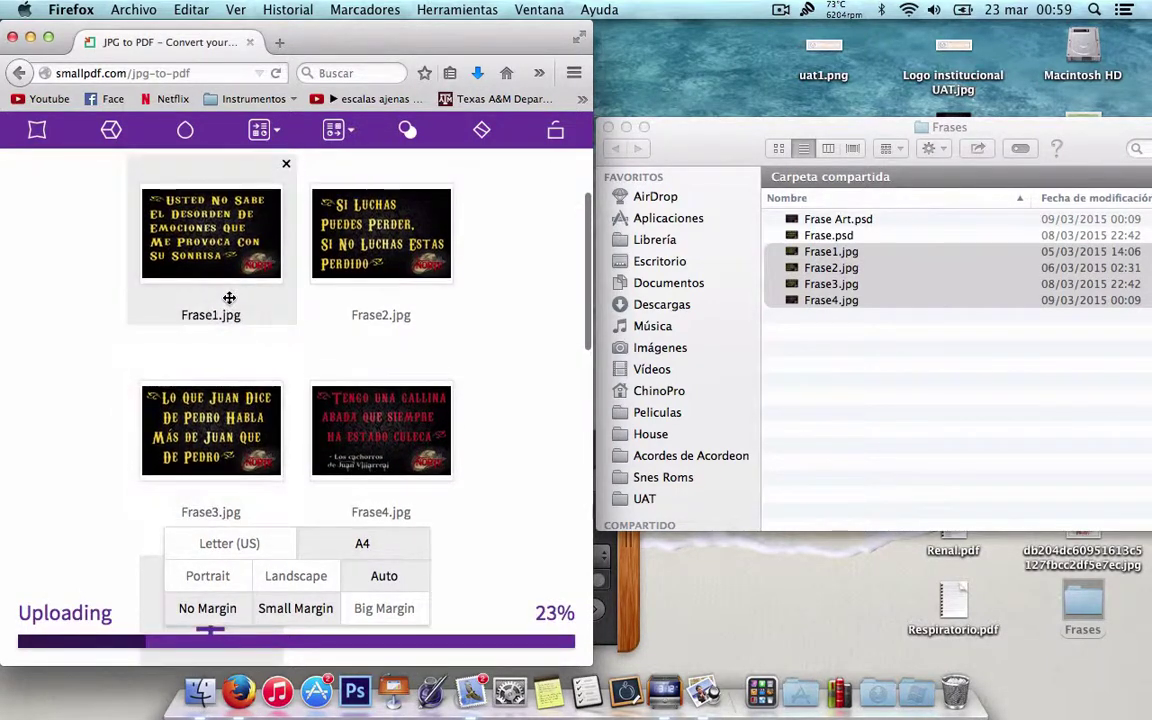
pyautogui.scroll(-1, 232, 300)
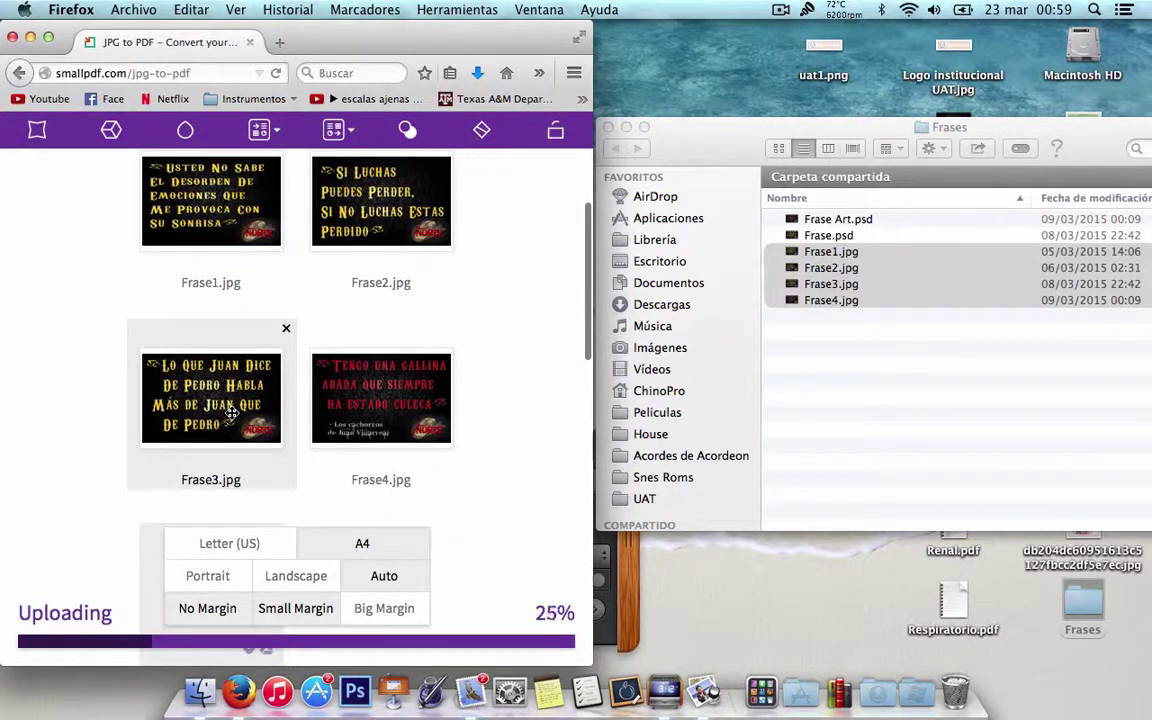
pyautogui.moveTo(231, 412); pyautogui.dragTo(330, 232)
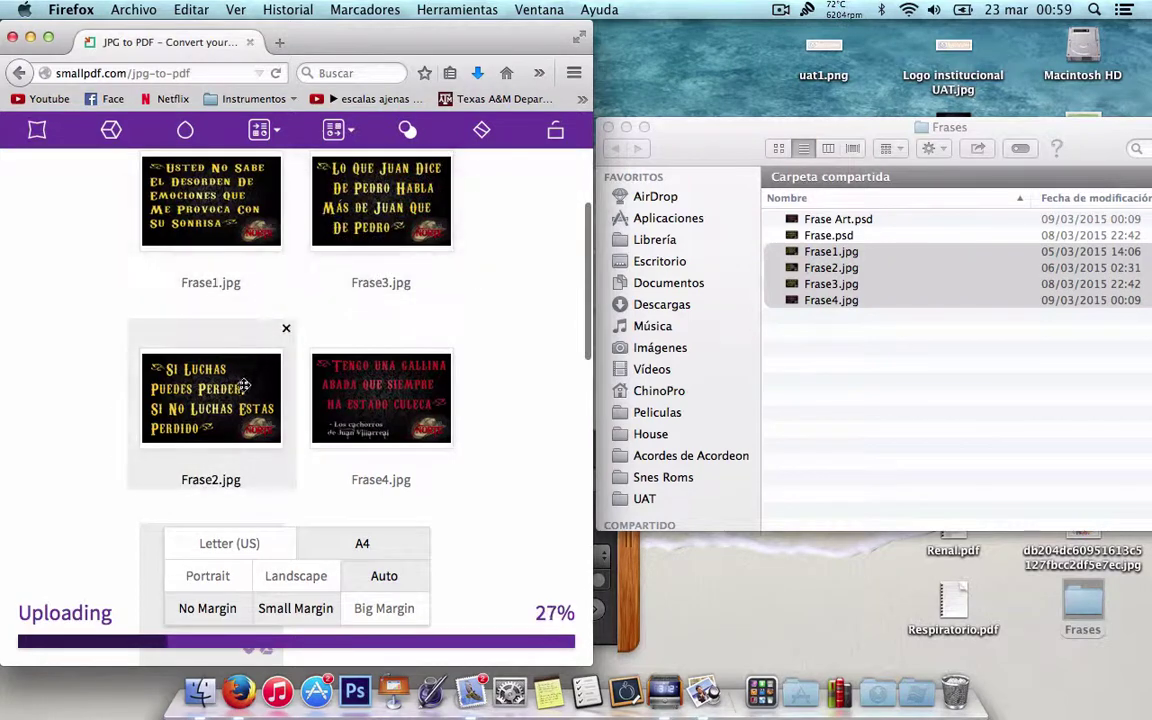
pyautogui.moveTo(243, 385); pyautogui.dragTo(313, 345)
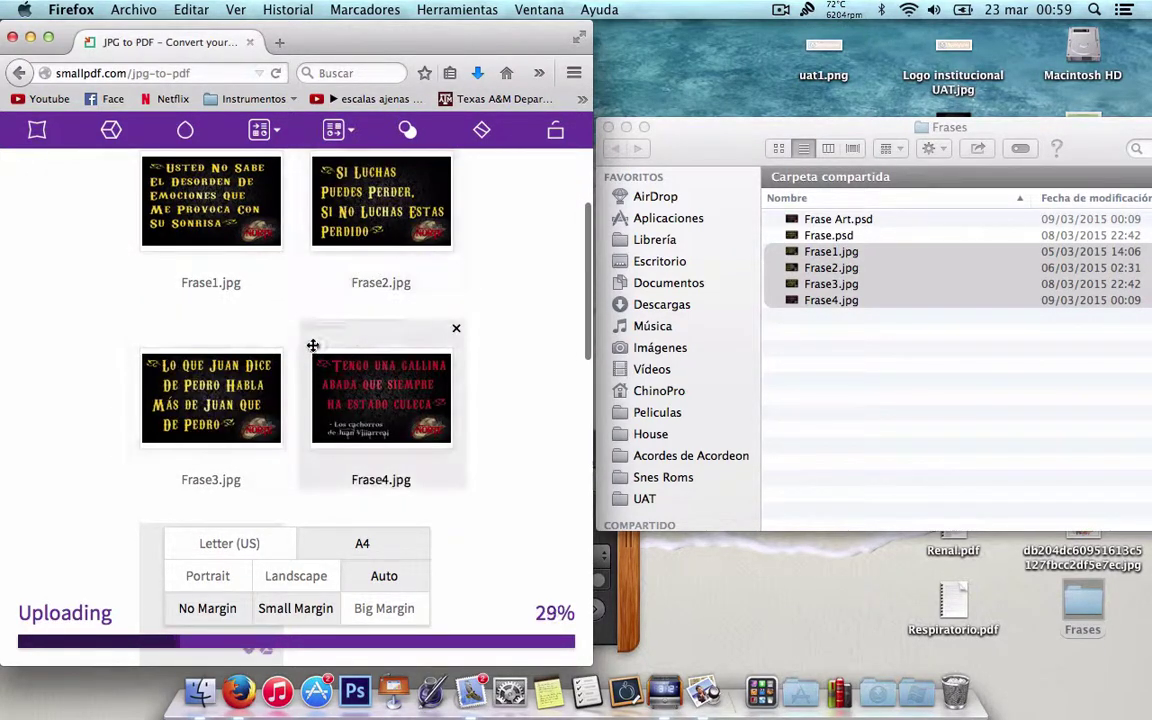
pyautogui.click(48, 37)
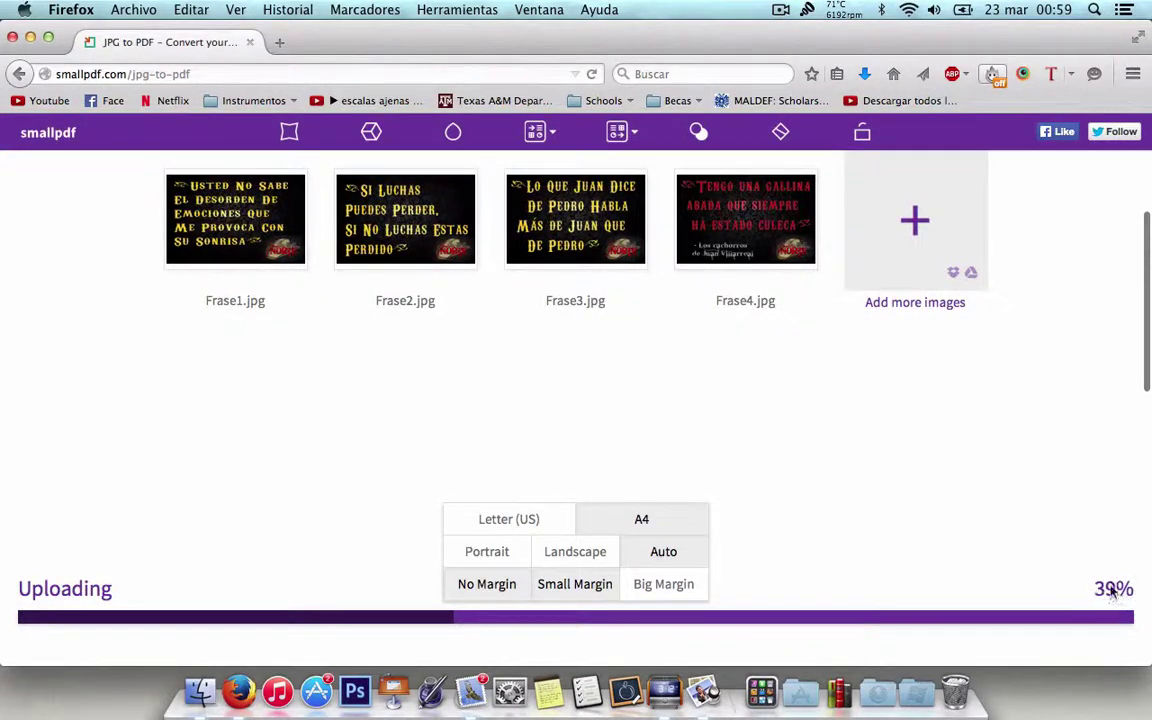
pyautogui.click(590, 590)
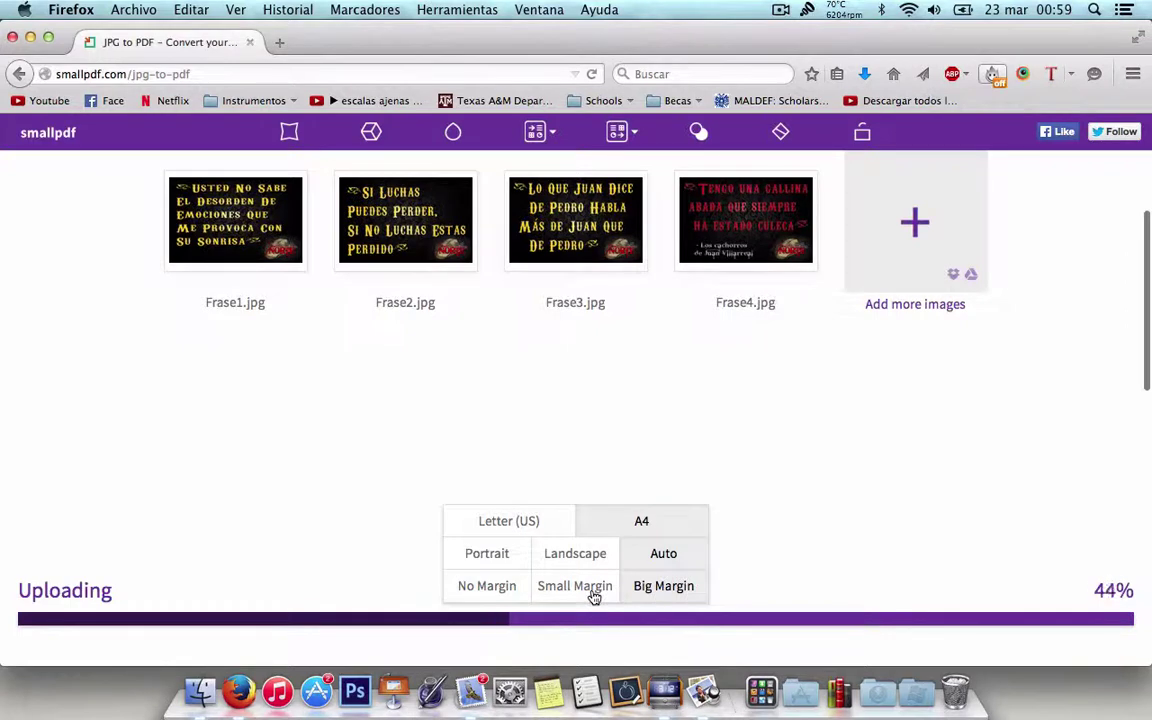
pyautogui.click(504, 591)
pyautogui.click(548, 588)
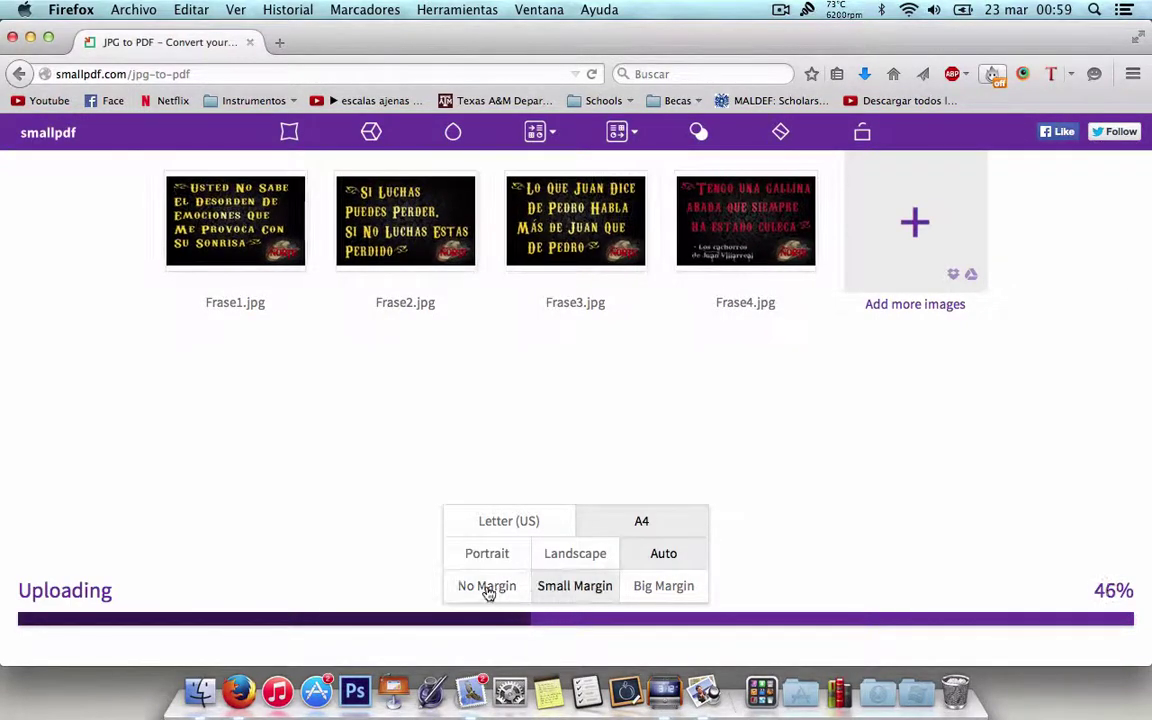
pyautogui.click(490, 591)
pyautogui.click(552, 590)
pyautogui.click(645, 590)
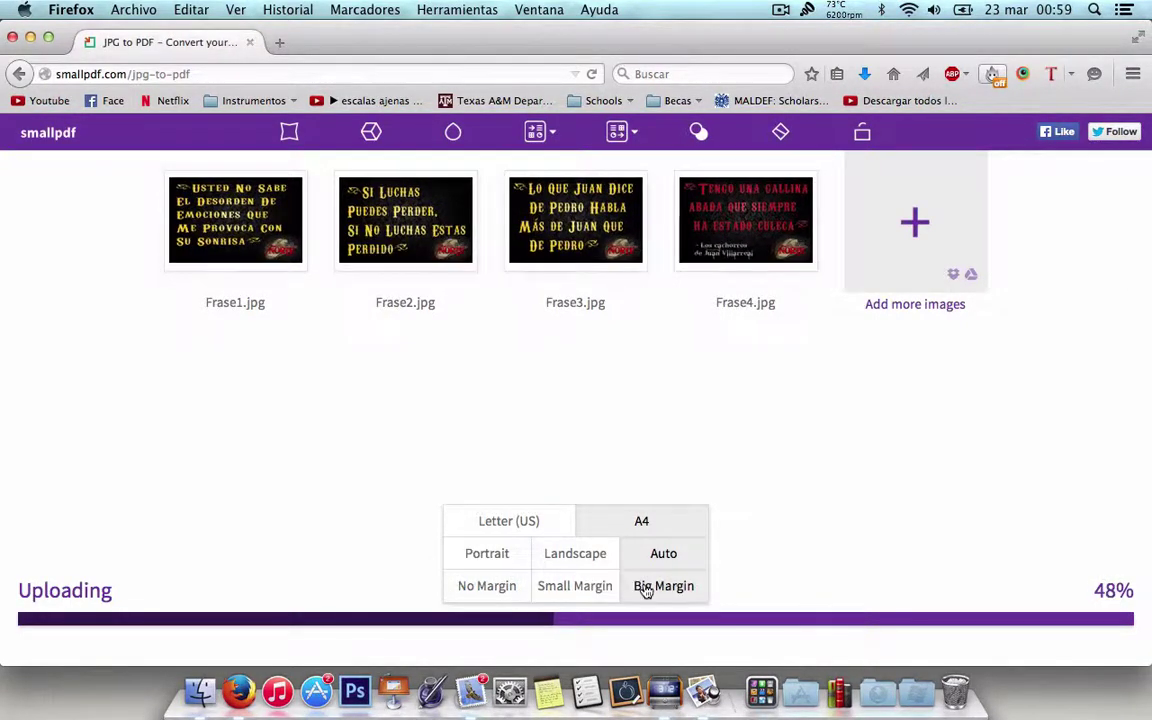
pyautogui.click(502, 589)
pyautogui.click(522, 521)
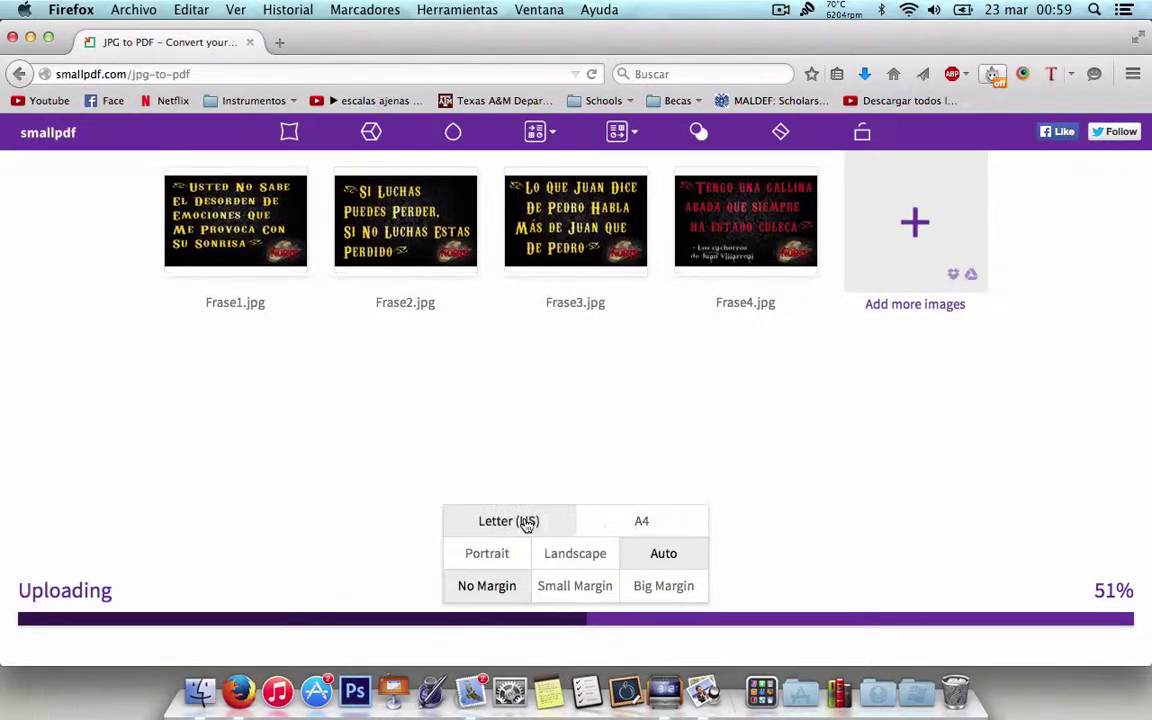
pyautogui.click(625, 518)
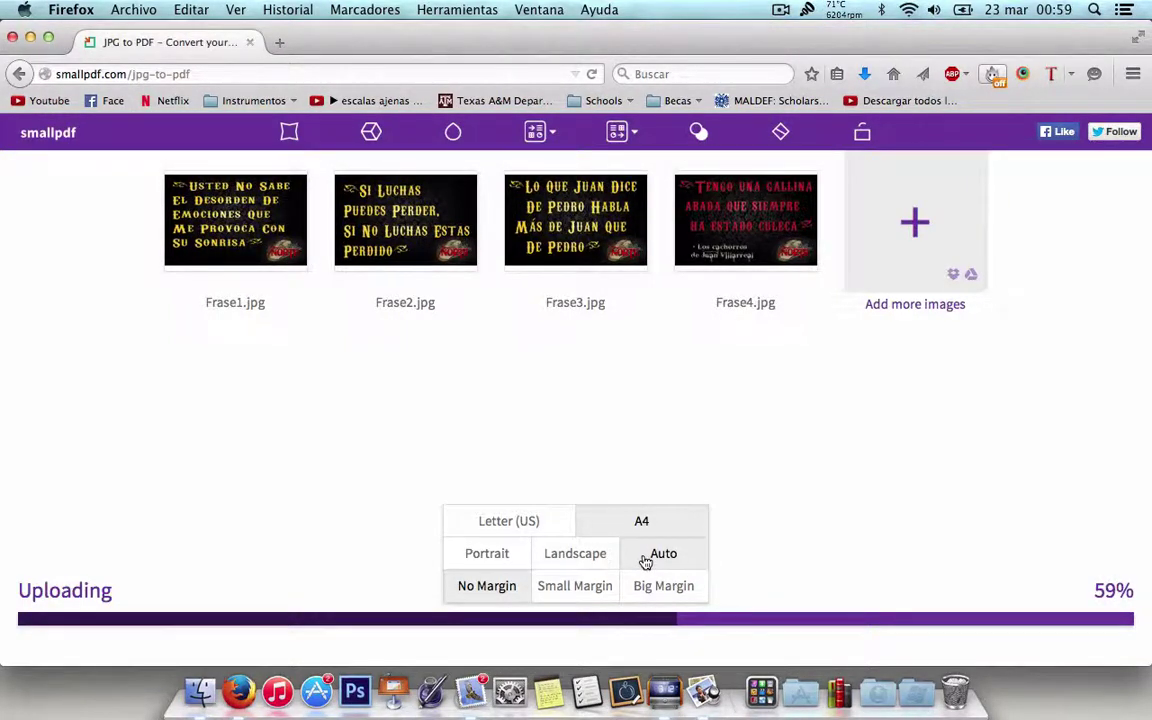
pyautogui.click(575, 556)
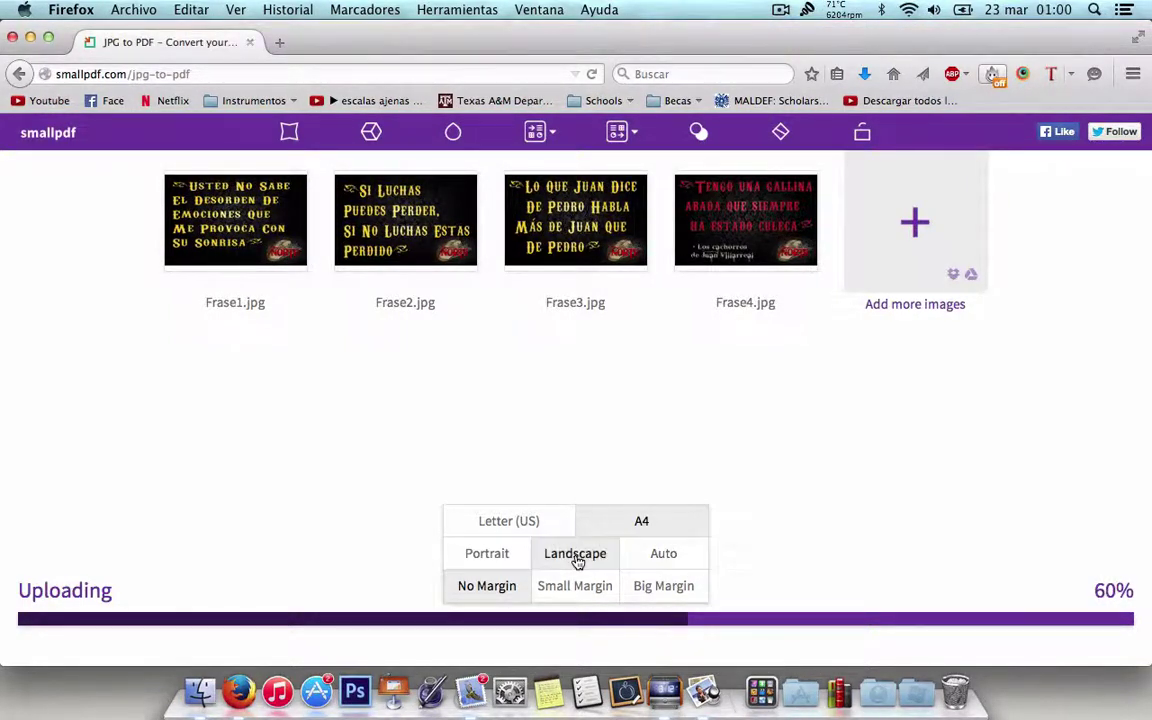
pyautogui.click(490, 556)
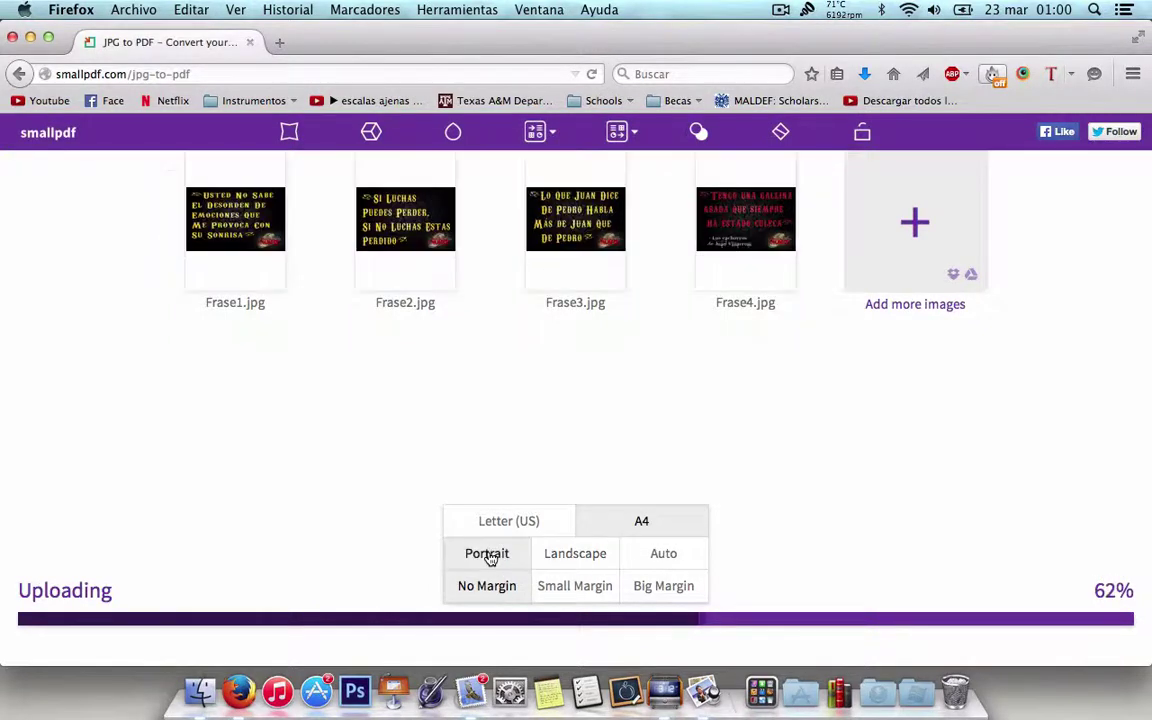
pyautogui.click(545, 556)
pyautogui.click(640, 560)
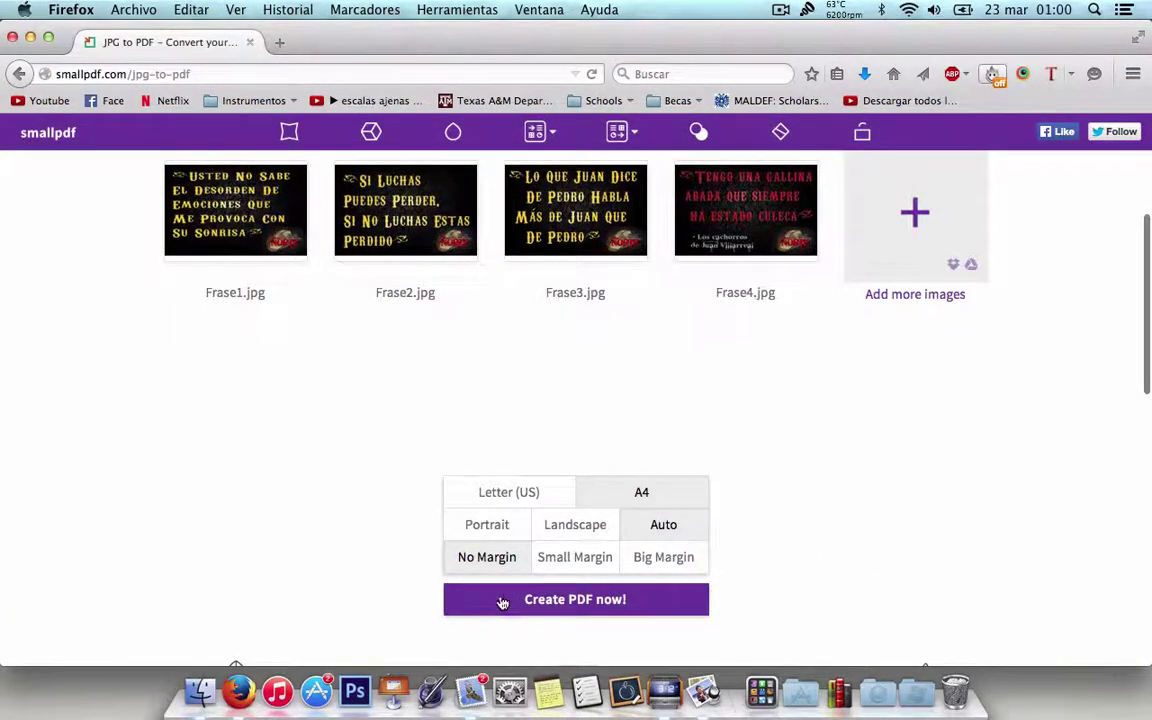
# - Generate one PDF from the four Frase images with 'Create PDF now!'
pyautogui.click(500, 605)
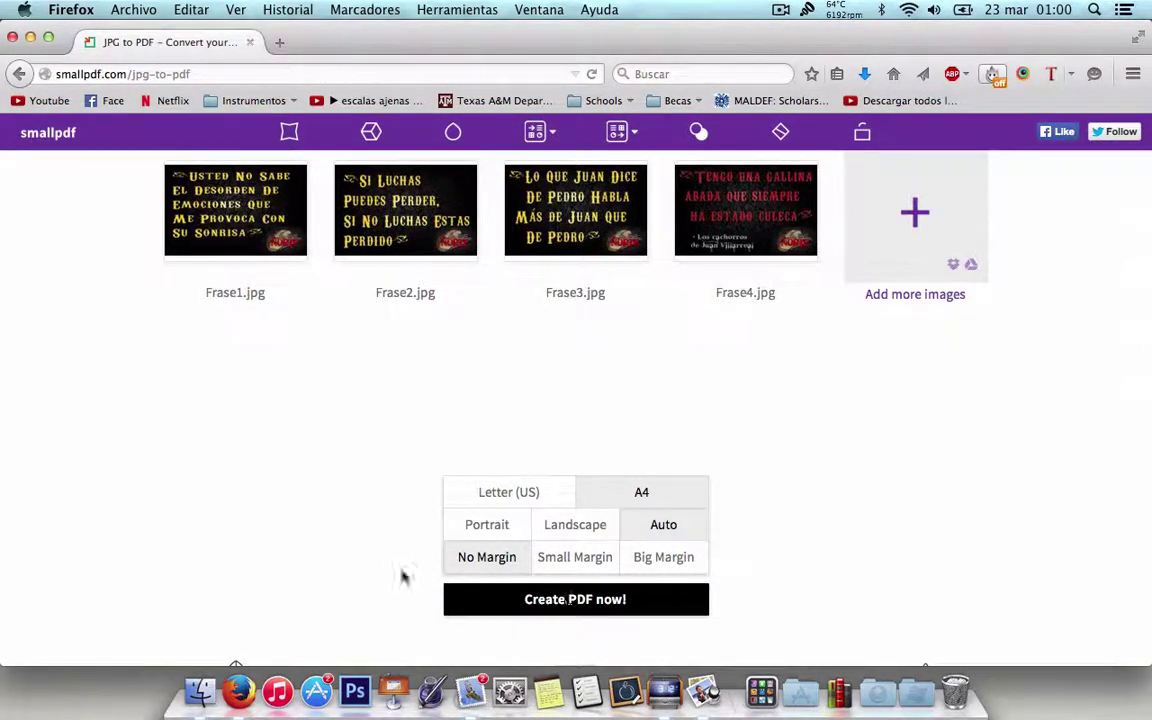
pyautogui.click(516, 565)
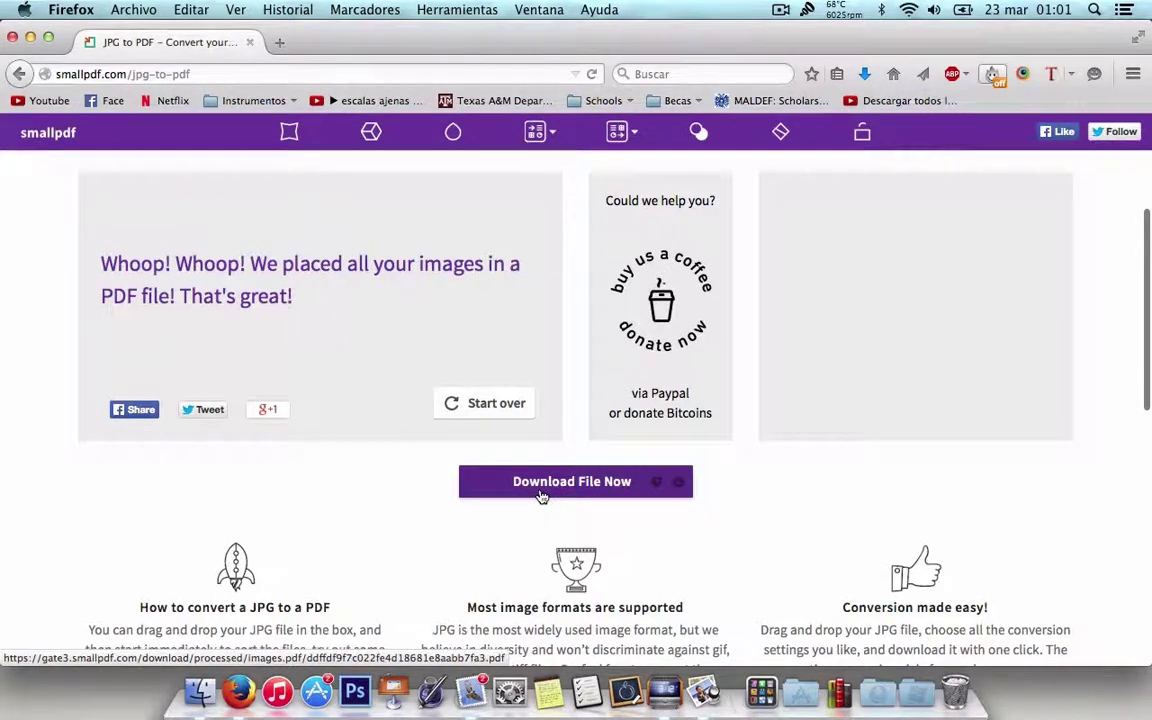
# - Download images.pdf, choosing 'Guardar archivo' to save it to disk
pyautogui.click(540, 497)
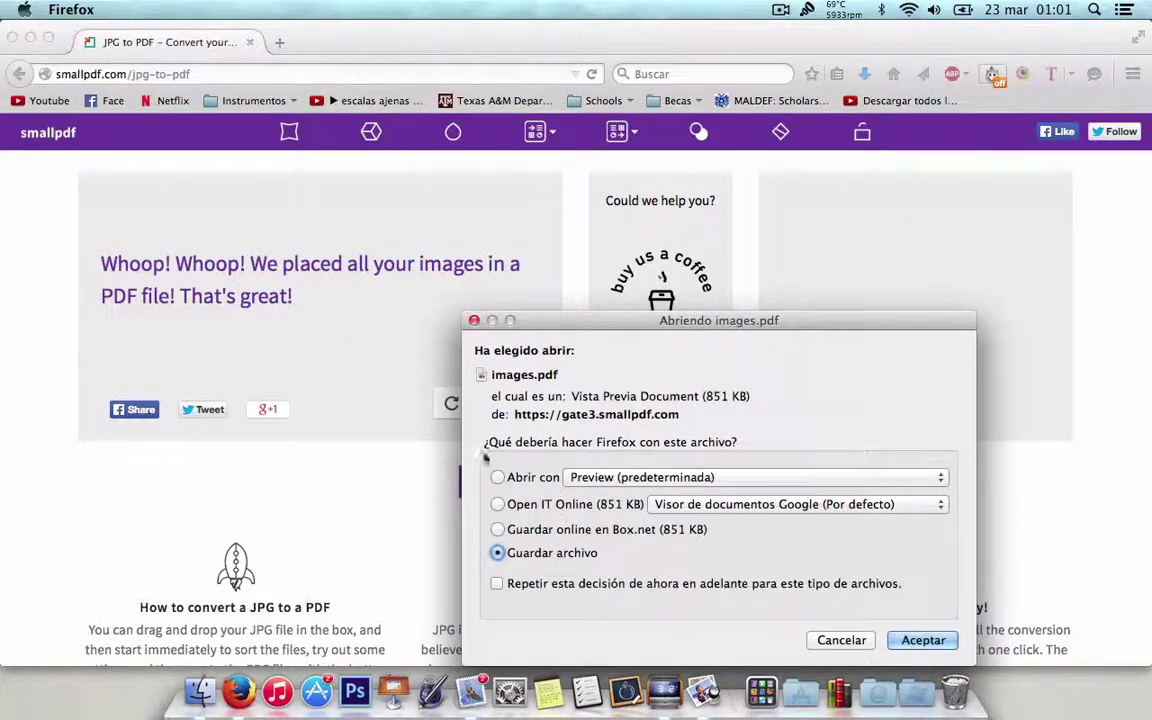
pyautogui.click(921, 640)
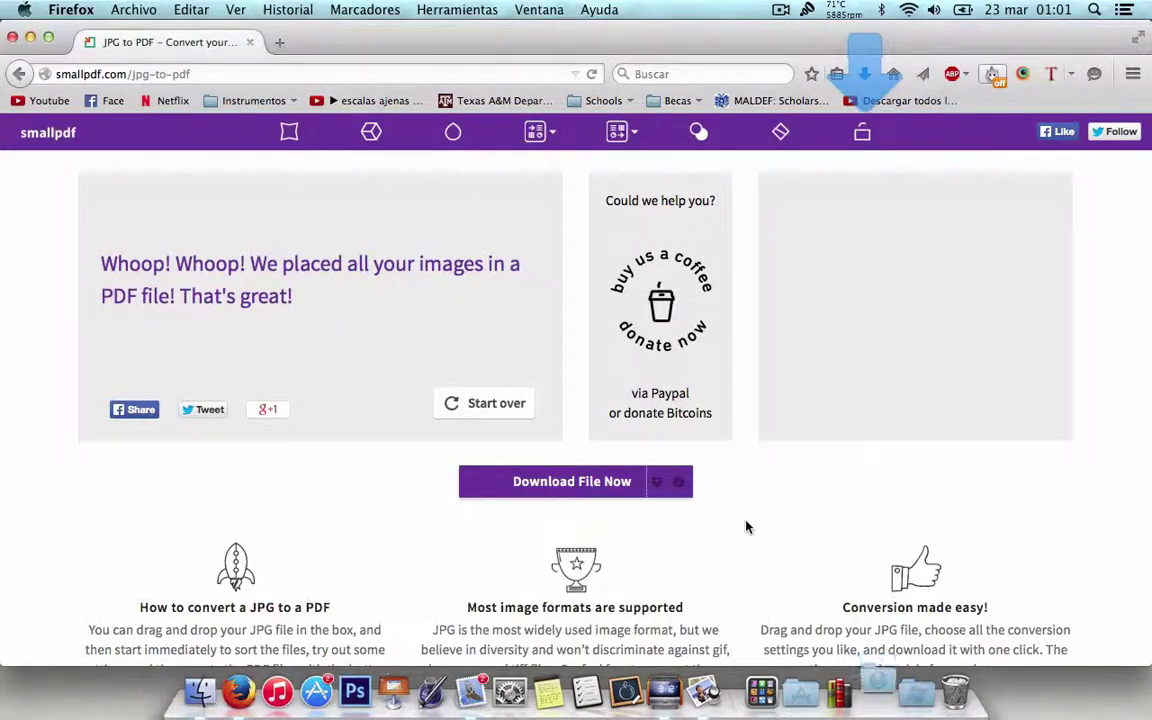
pyautogui.scroll(2, 758, 509)
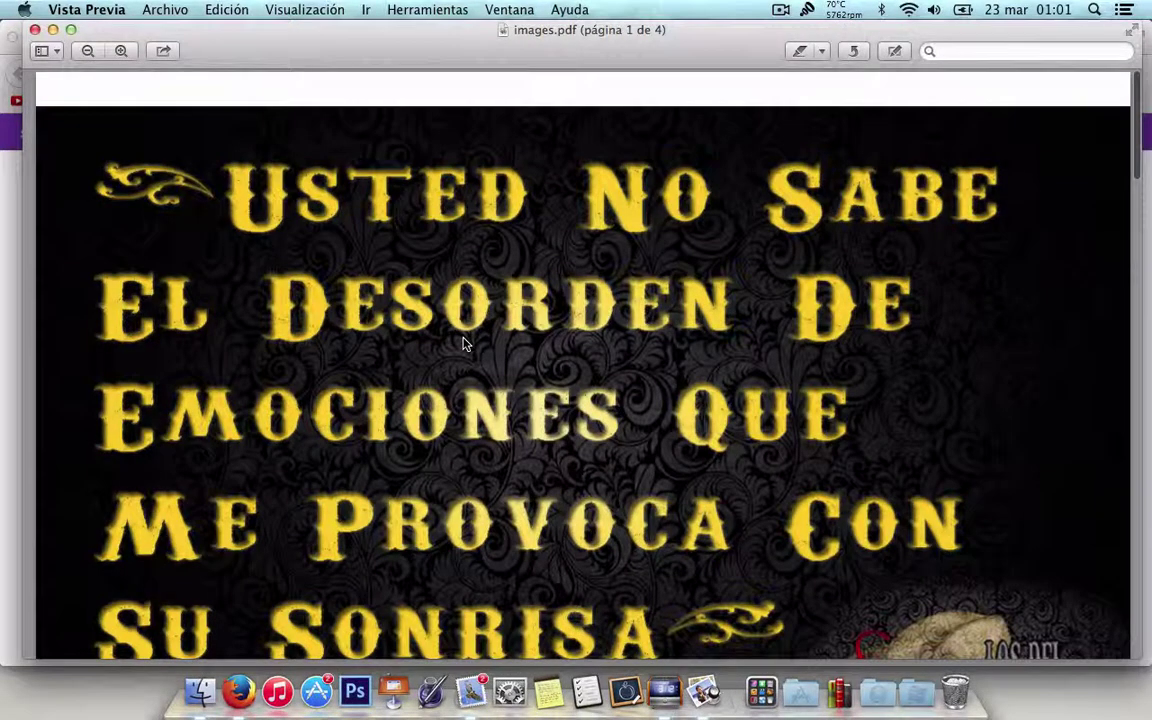
# - Scroll through all four Frase pages of images.pdf in Preview, then close it
pyautogui.scroll(-2, 463, 343)
pyautogui.scroll(-5, 463, 343)
pyautogui.scroll(-8, 463, 343)
pyautogui.scroll(-10, 463, 343)
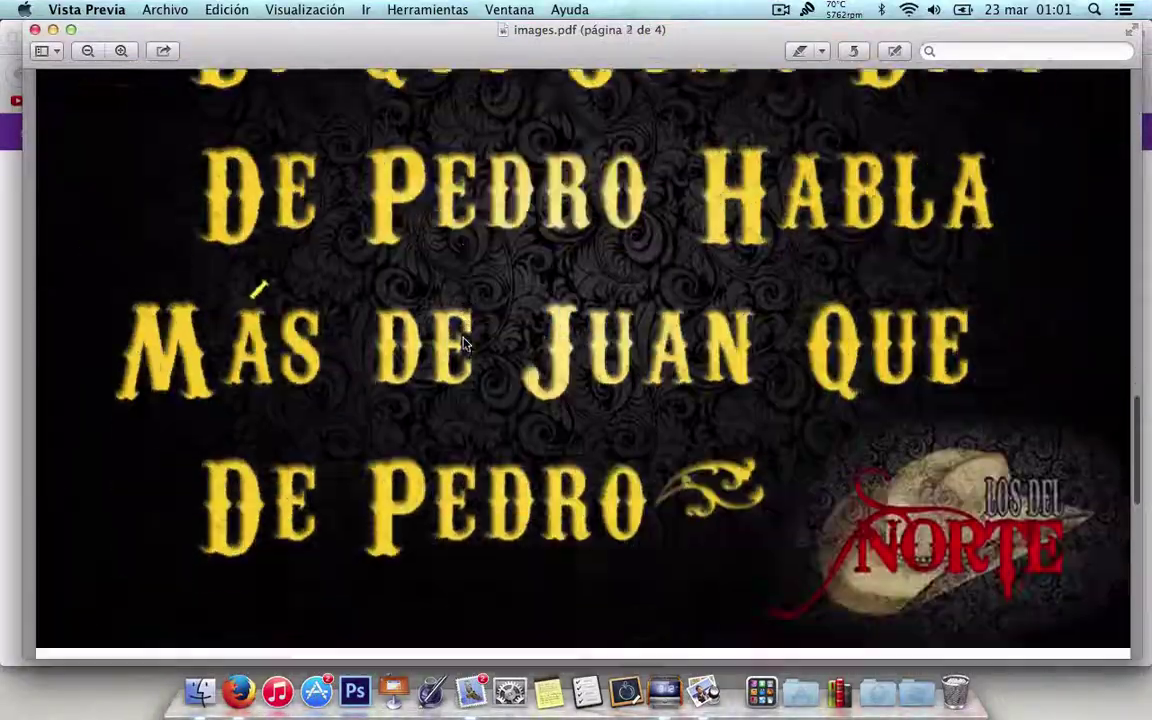
pyautogui.scroll(-10, 463, 343)
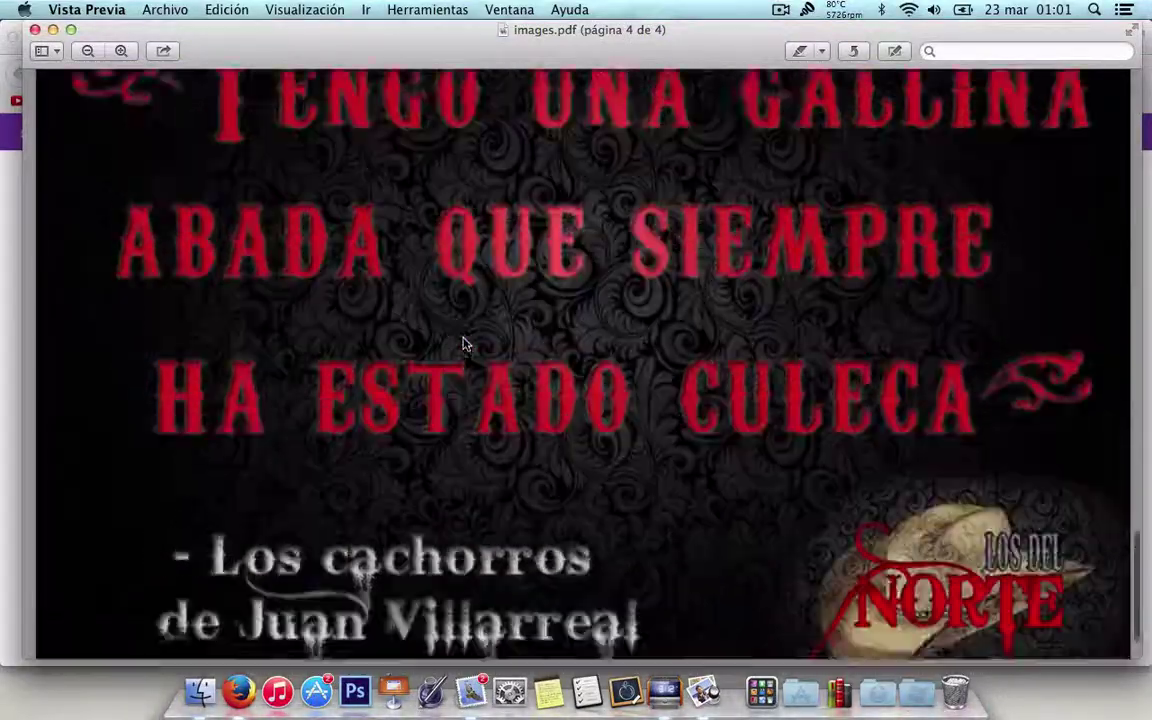
pyautogui.scroll(10, 463, 343)
pyautogui.scroll(10, 463, 343)
pyautogui.scroll(10, 463, 343)
pyautogui.scroll(-5, 463, 343)
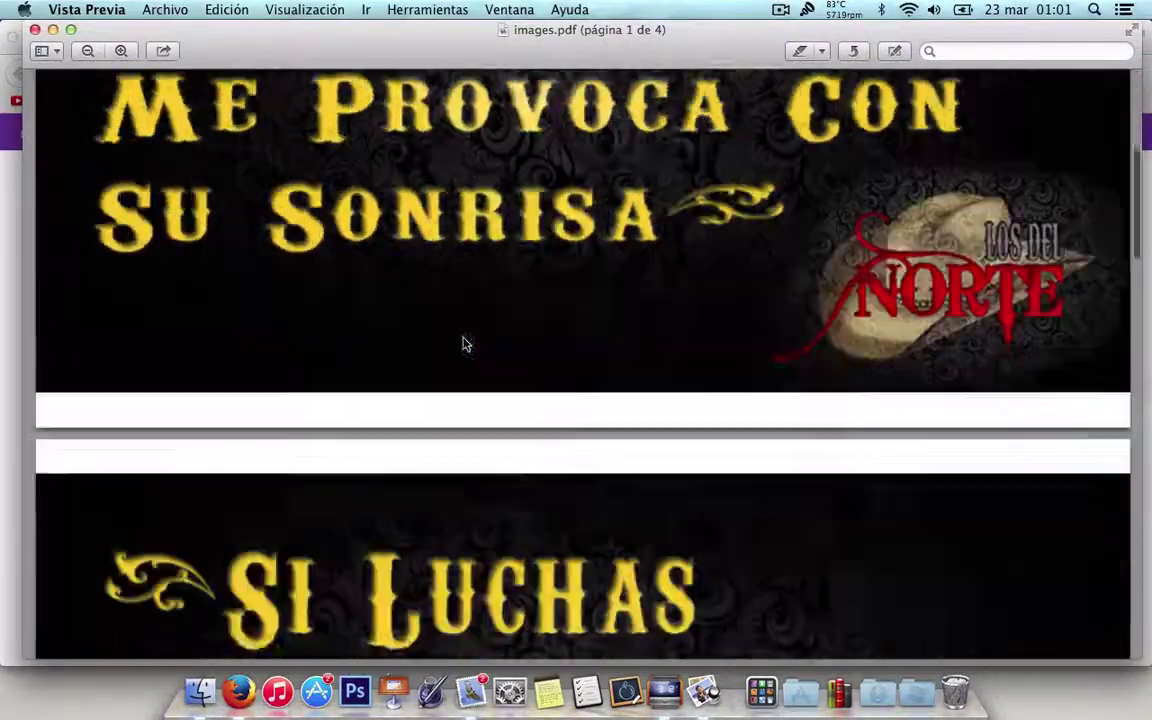
pyautogui.scroll(-10, 463, 343)
pyautogui.scroll(-10, 463, 343)
pyautogui.scroll(-10, 463, 343)
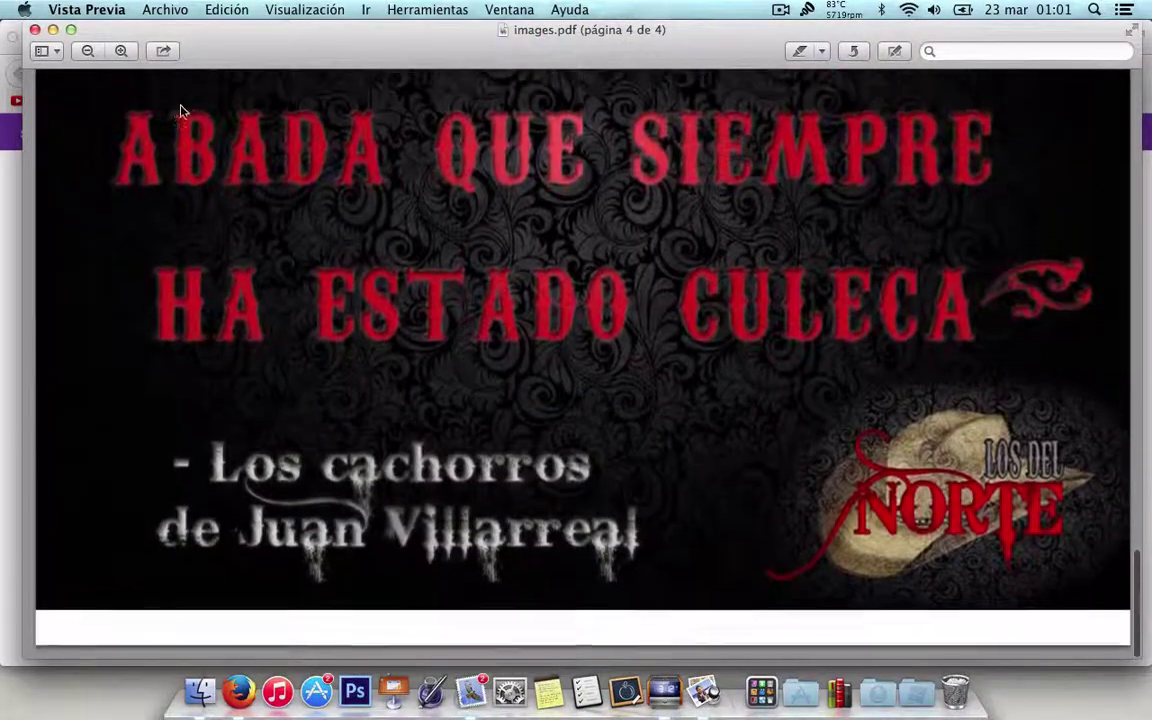
pyautogui.click(34, 29)
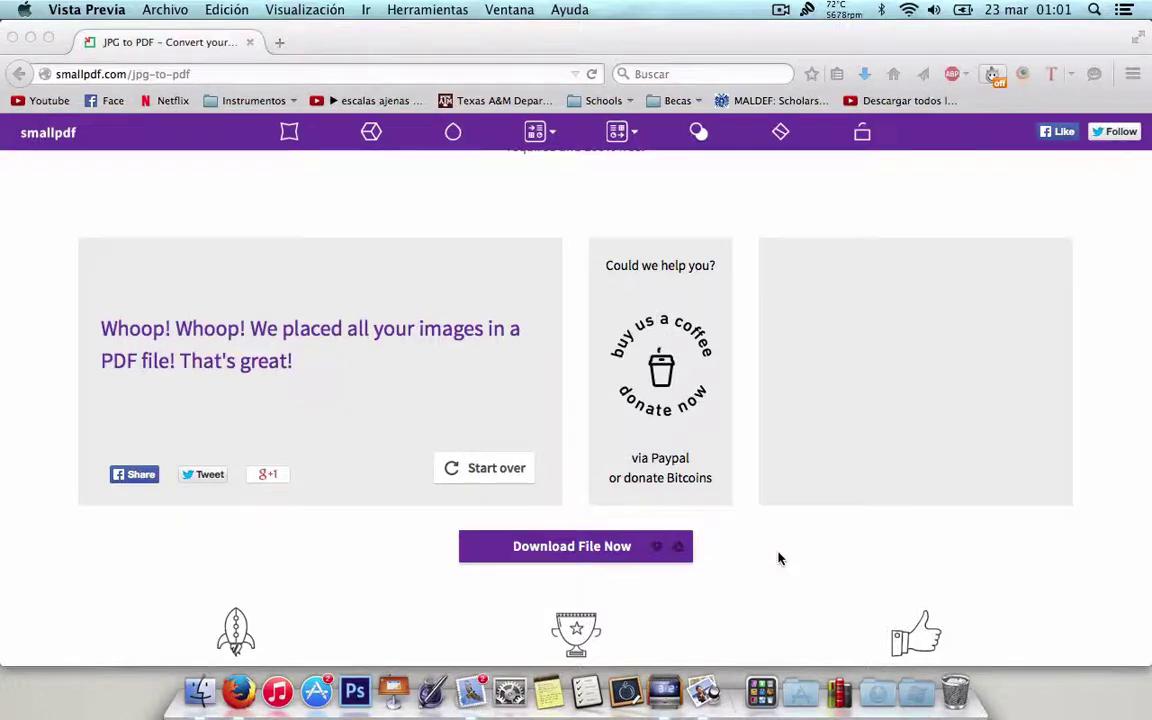
pyautogui.scroll(-1, 779, 559)
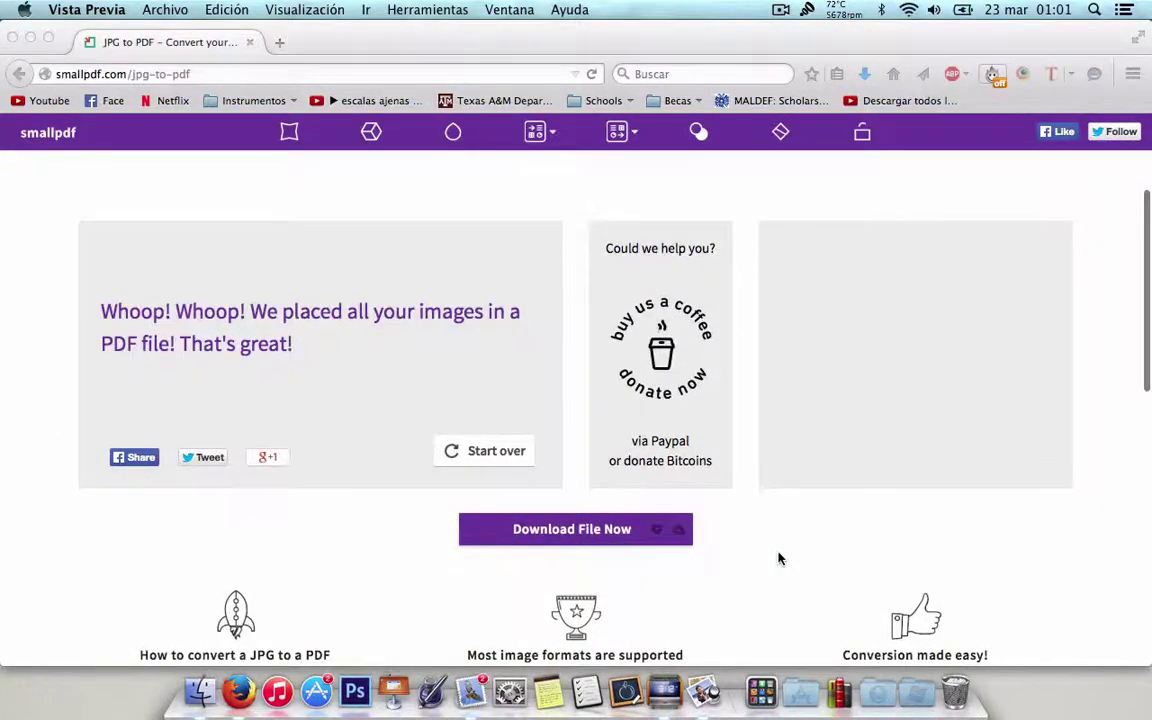
pyautogui.scroll(-1, 779, 559)
pyautogui.scroll(-1, 779, 559)
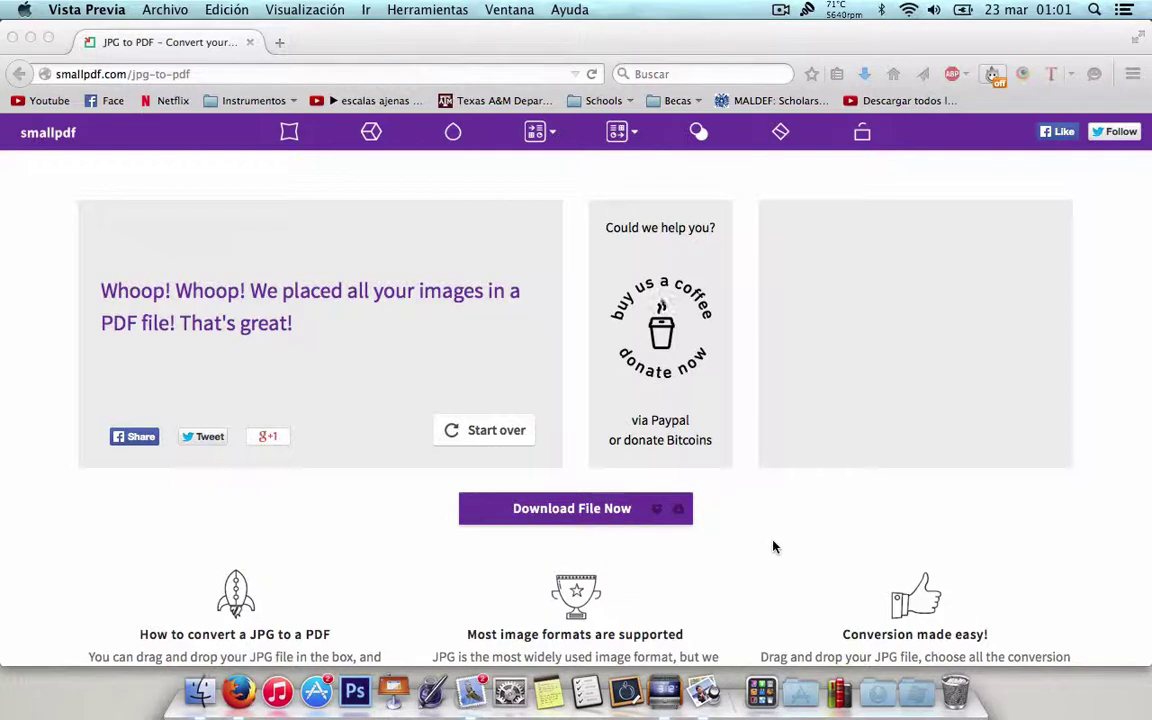
pyautogui.scroll(2, 773, 547)
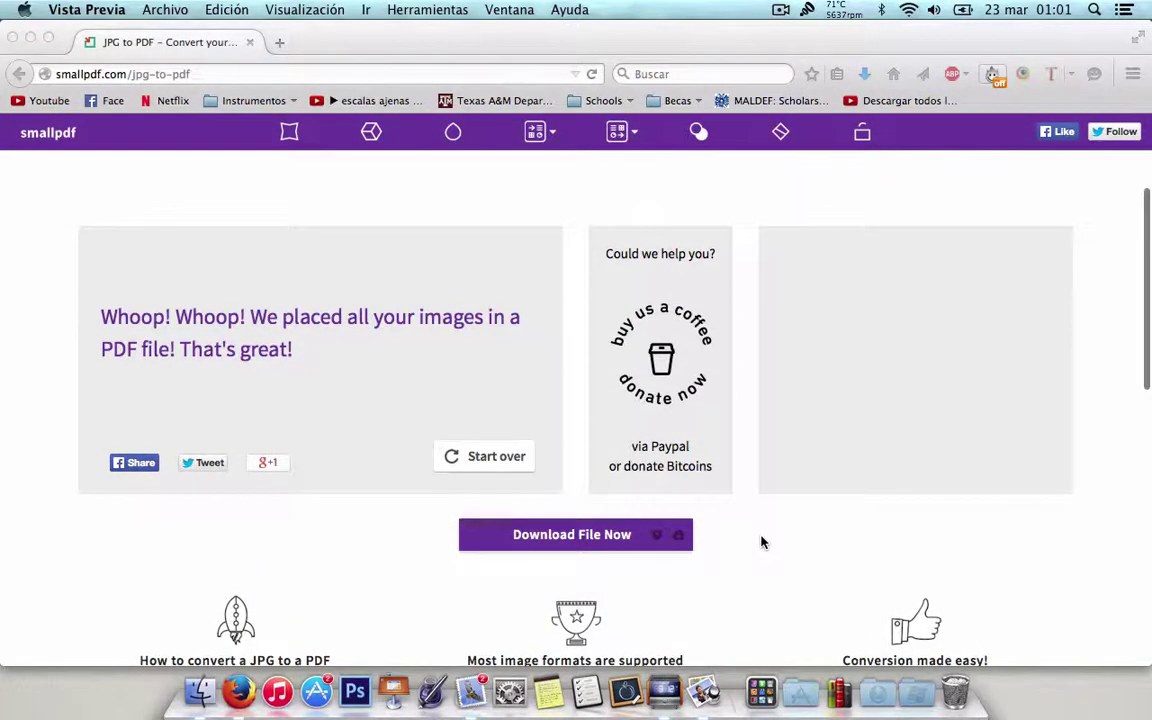